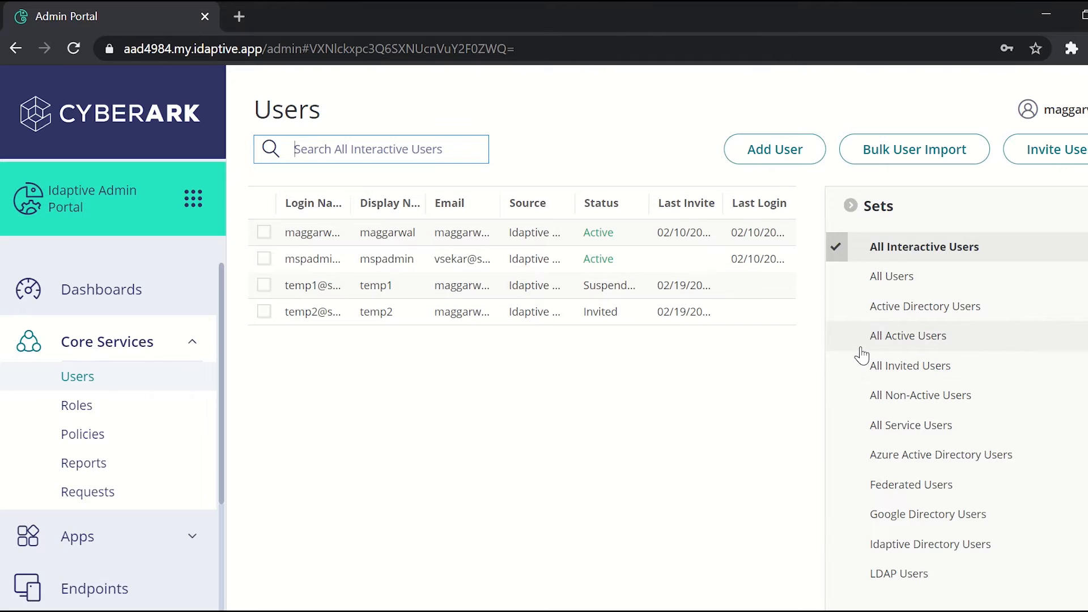
- Filter the Users list by All Active Users, then All Invited Users, then All Interactive Users
left_click(861, 344)
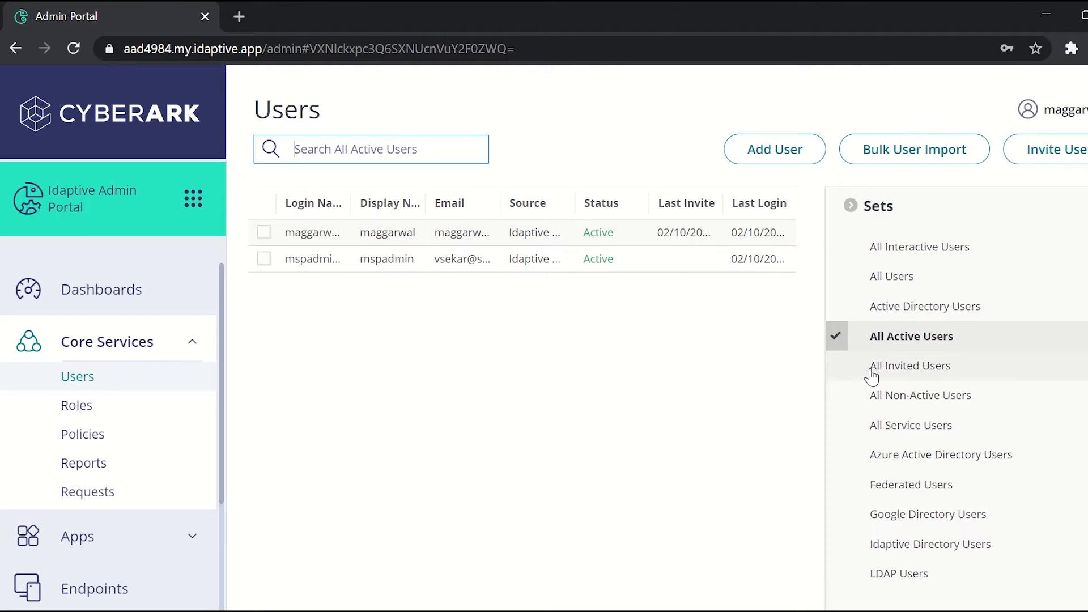
left_click(871, 374)
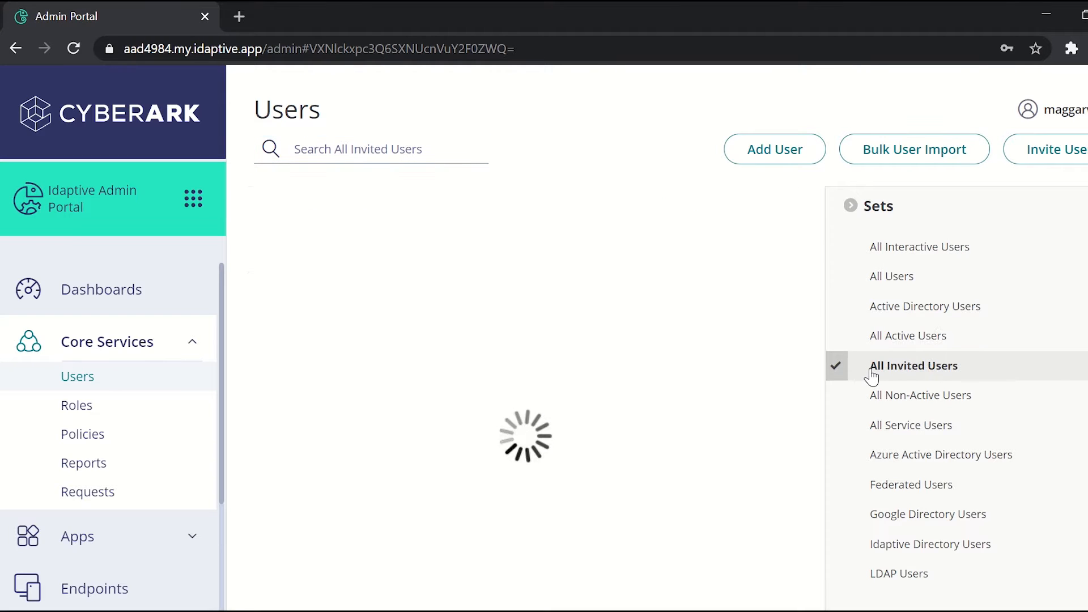
left_click(860, 250)
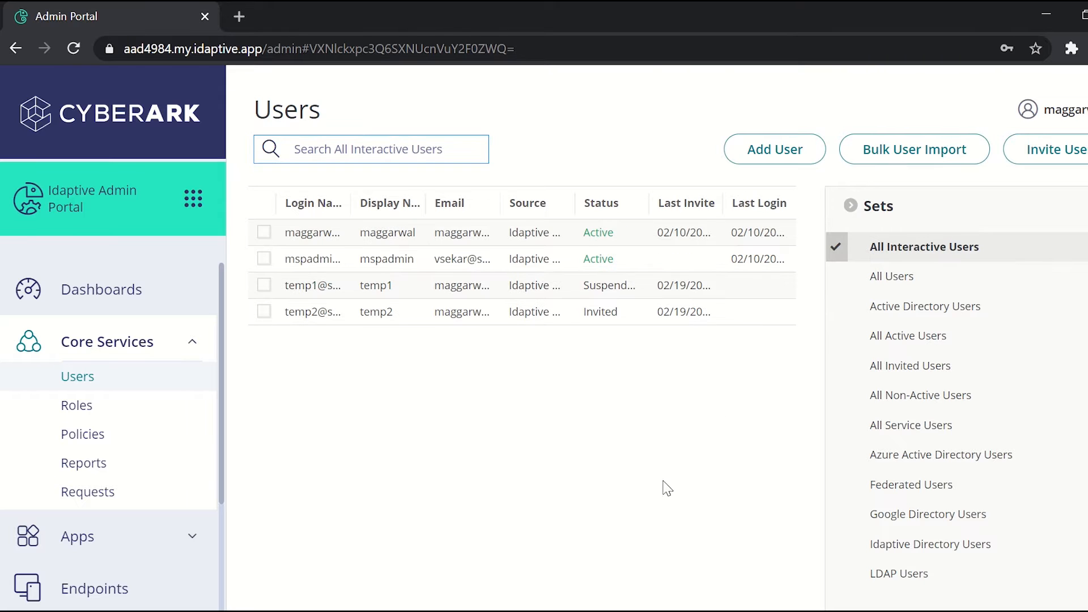
- Collapse the Sets panel so the Users table shows full details for all four users
left_click(850, 205)
scroll(780, 418, "down", 1)
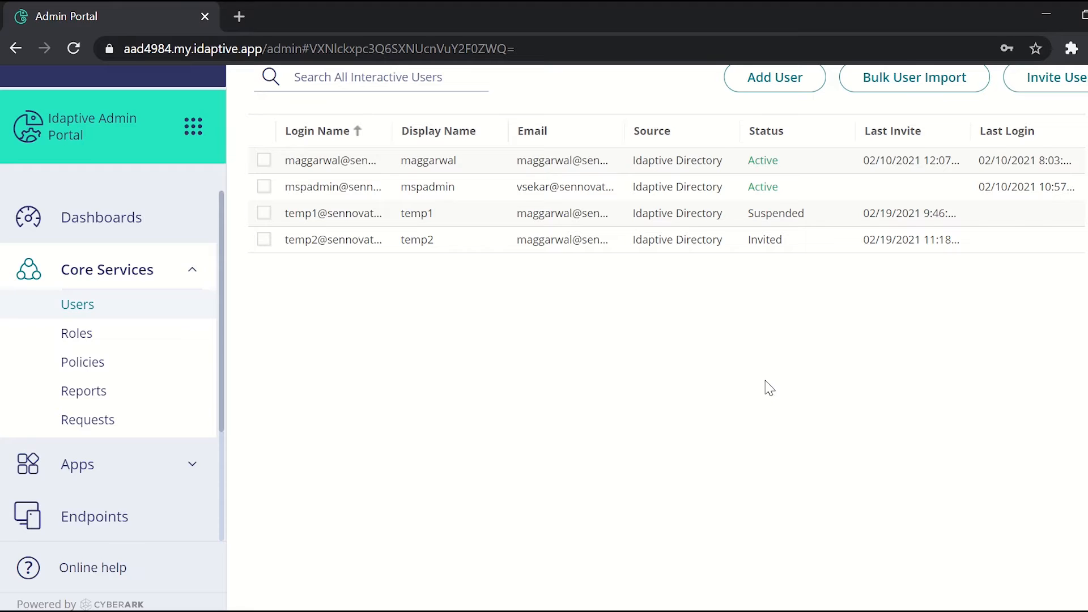
scroll(769, 389, "up", 1)
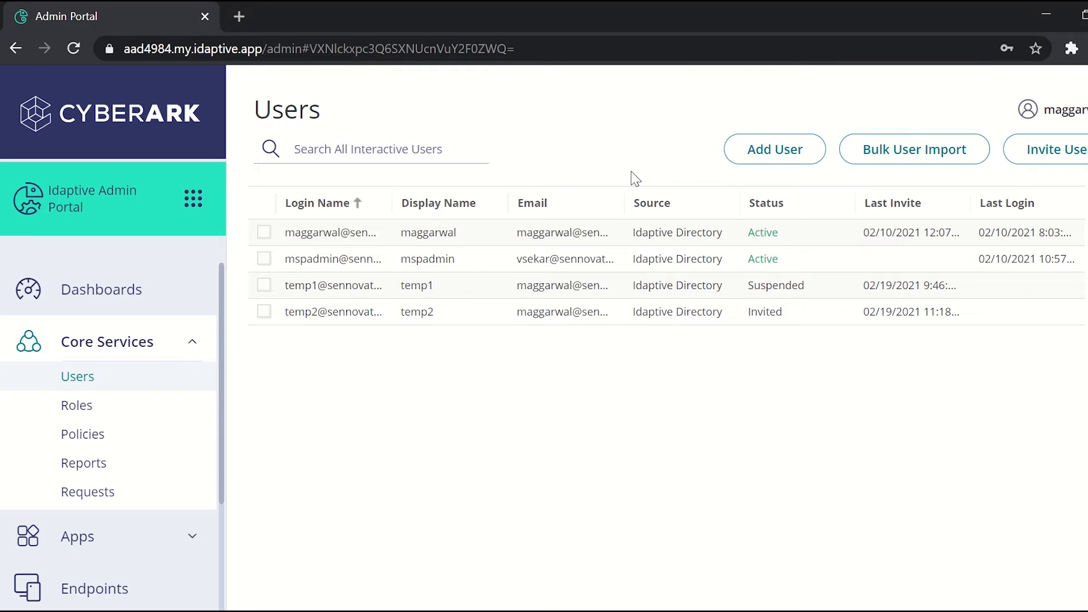
- Start a new user with login name temp and login suffix sennovate.com.7
left_click(748, 162)
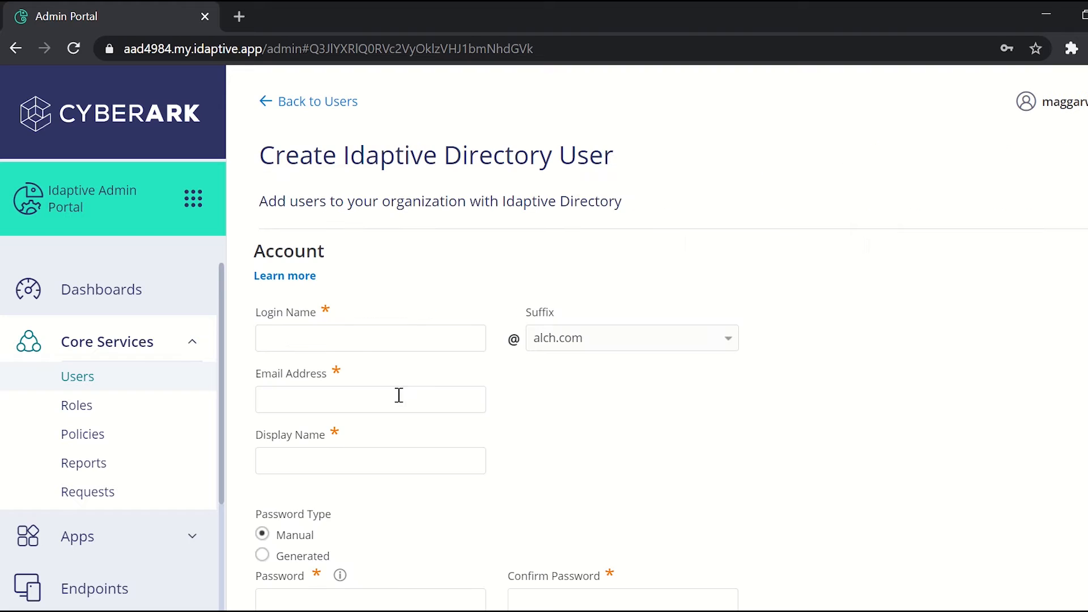
left_click(370, 343)
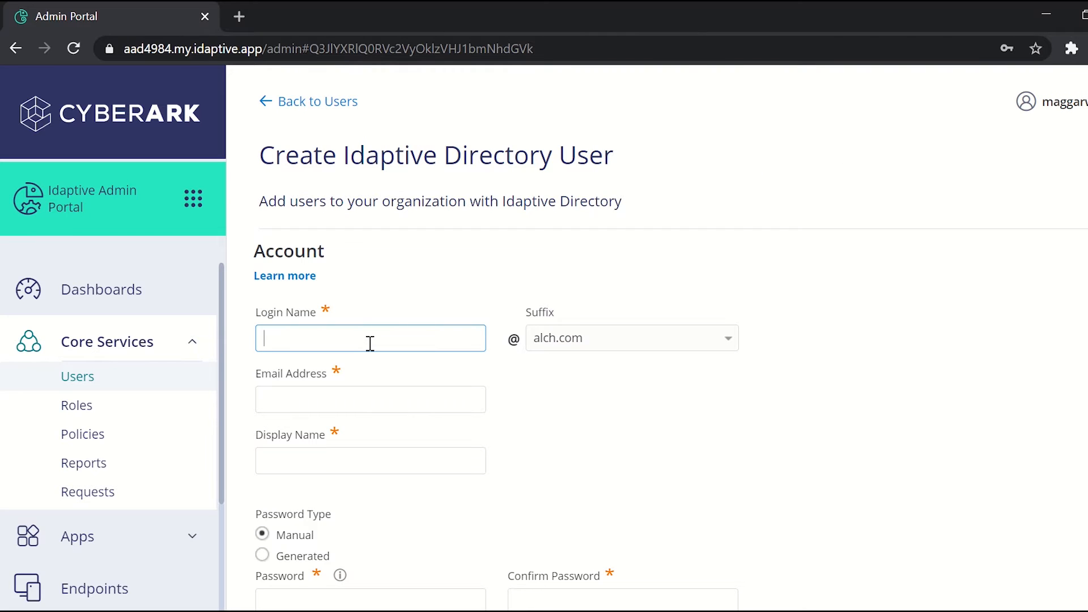
type("temp")
left_click(589, 339)
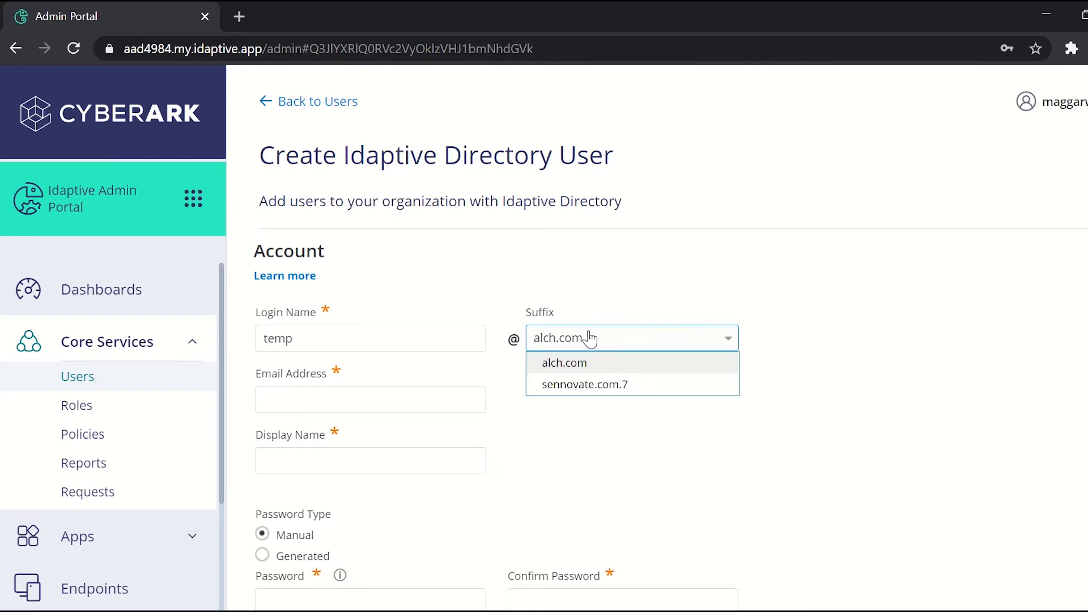
left_click(581, 390)
- Fill in the user's e-mail address and display name temp
left_click(380, 407)
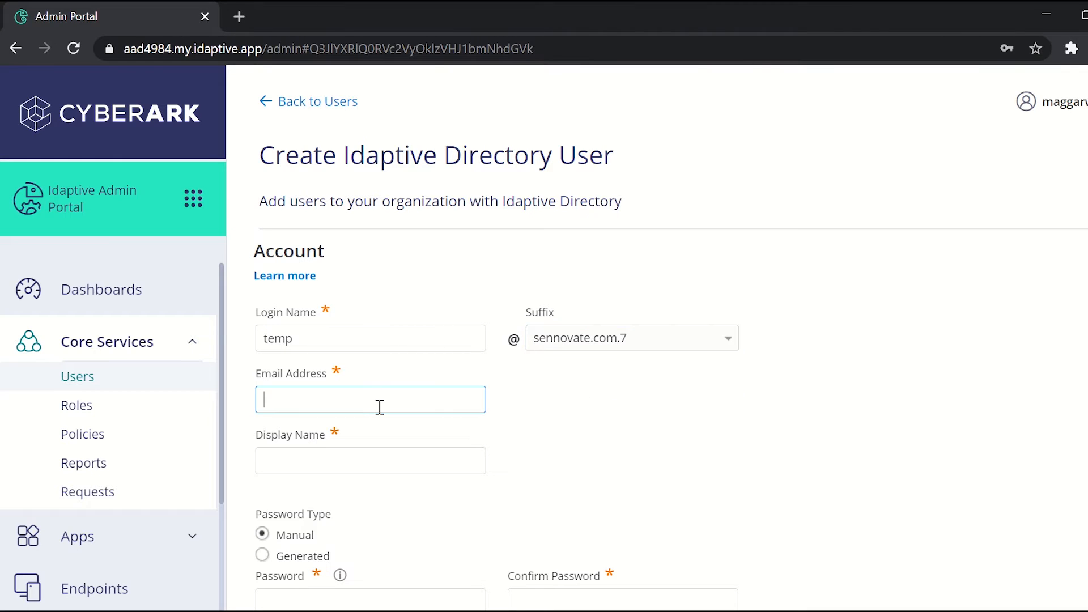
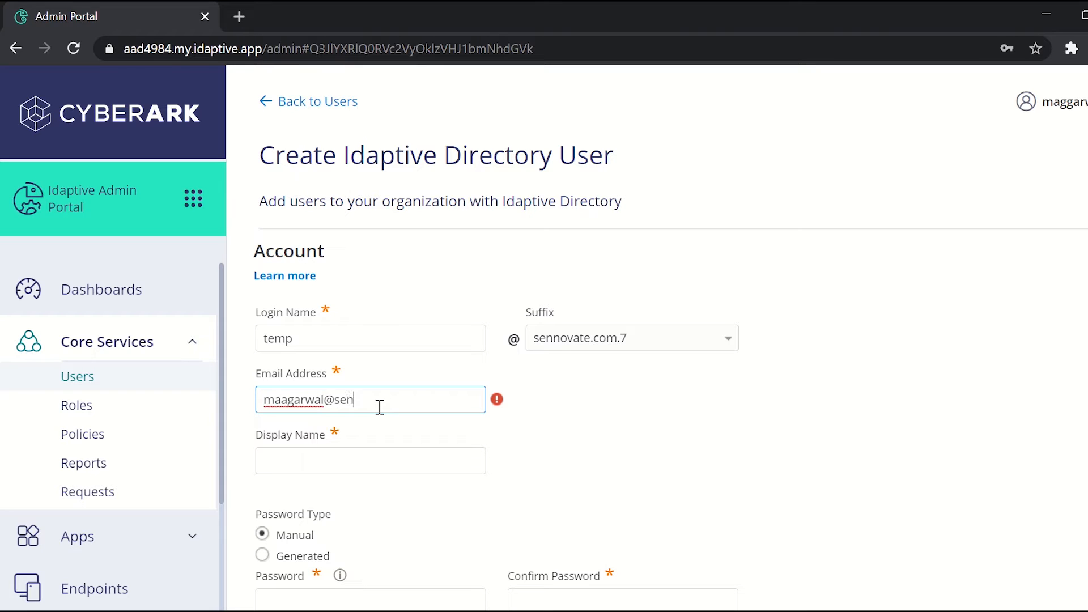
left_click(361, 456)
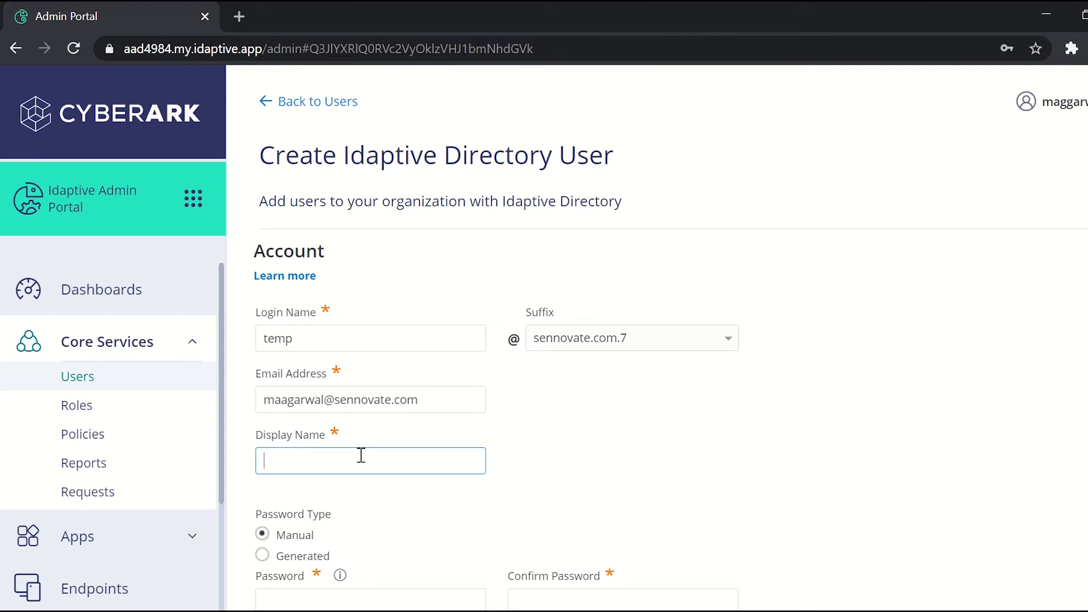
type("temp")
scroll(365, 517, "down", 3)
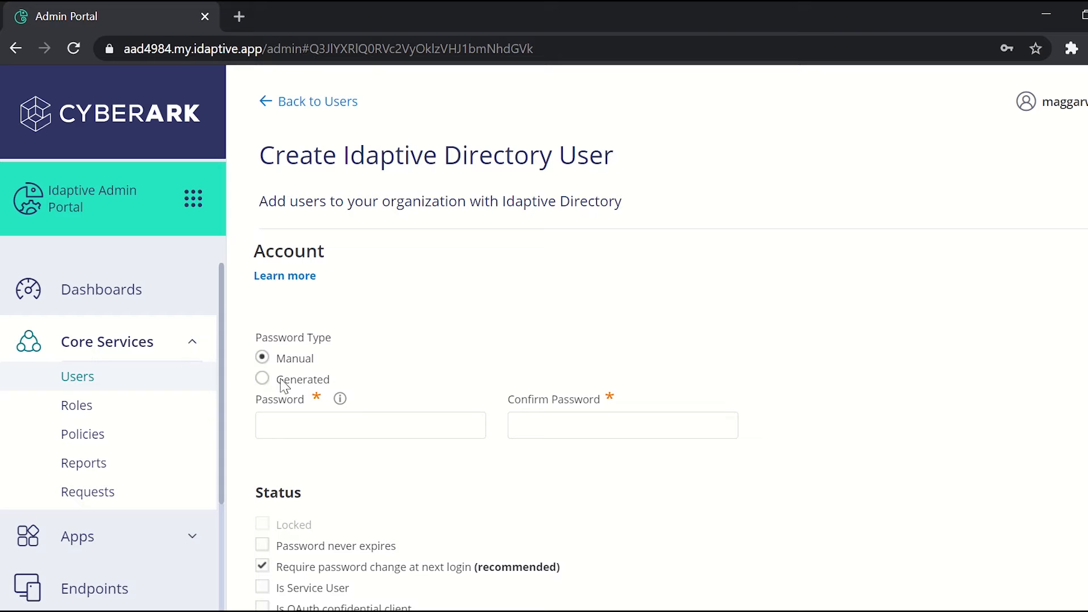
- Choose a Generated password, copy it, and create user temp
left_click(282, 378)
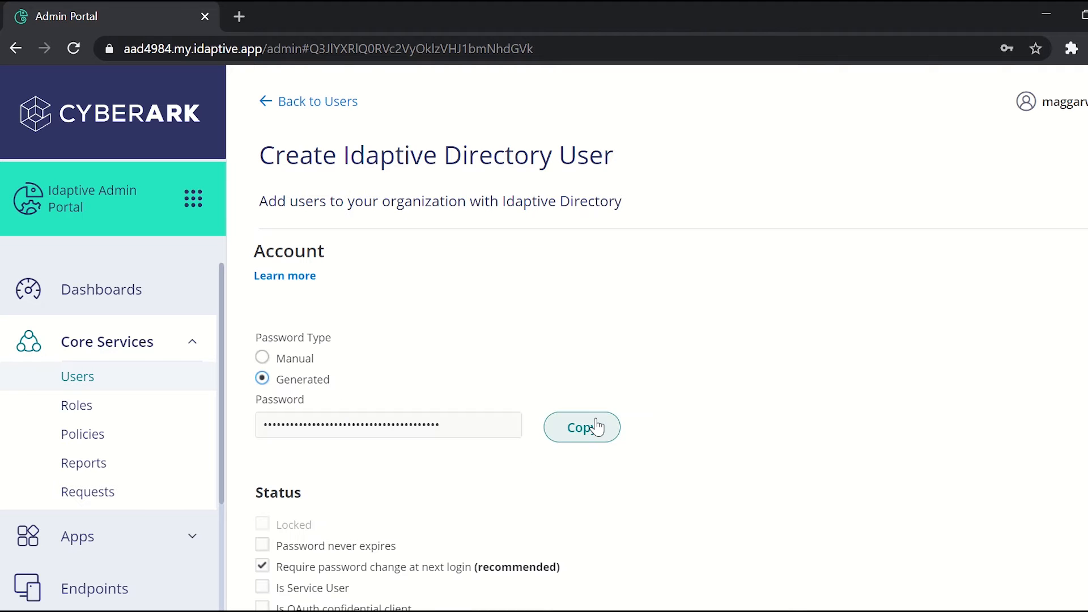
left_click(598, 426)
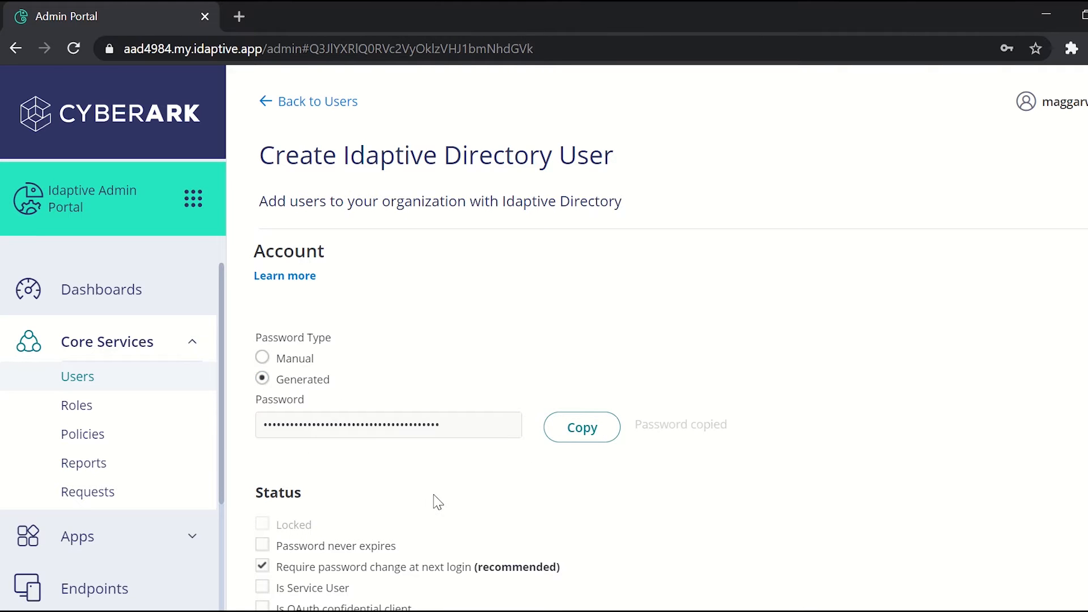
scroll(434, 495, "down", 1)
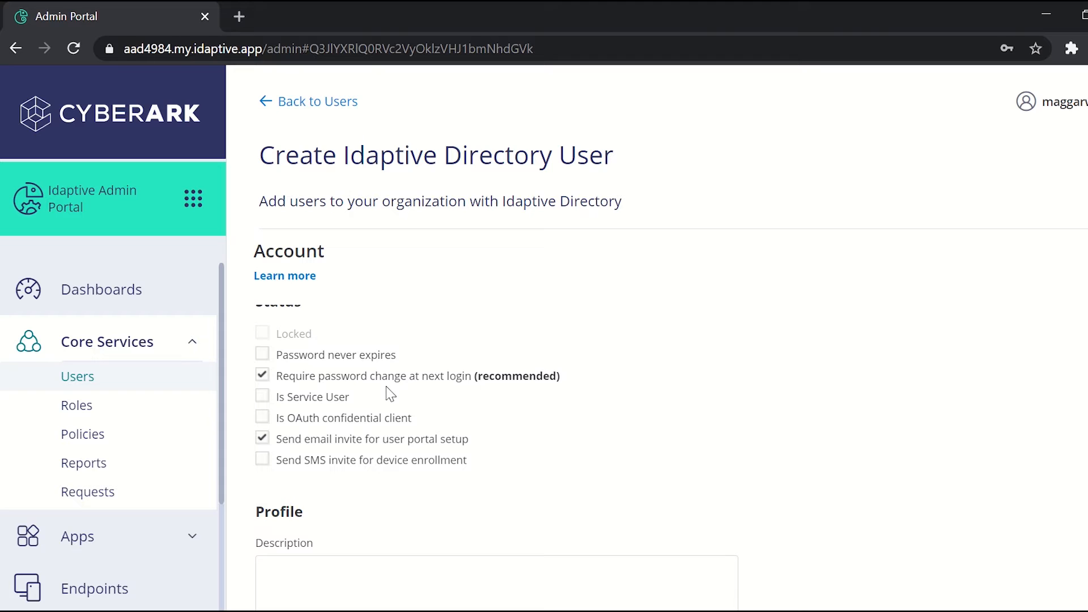
scroll(390, 393, "down", 4)
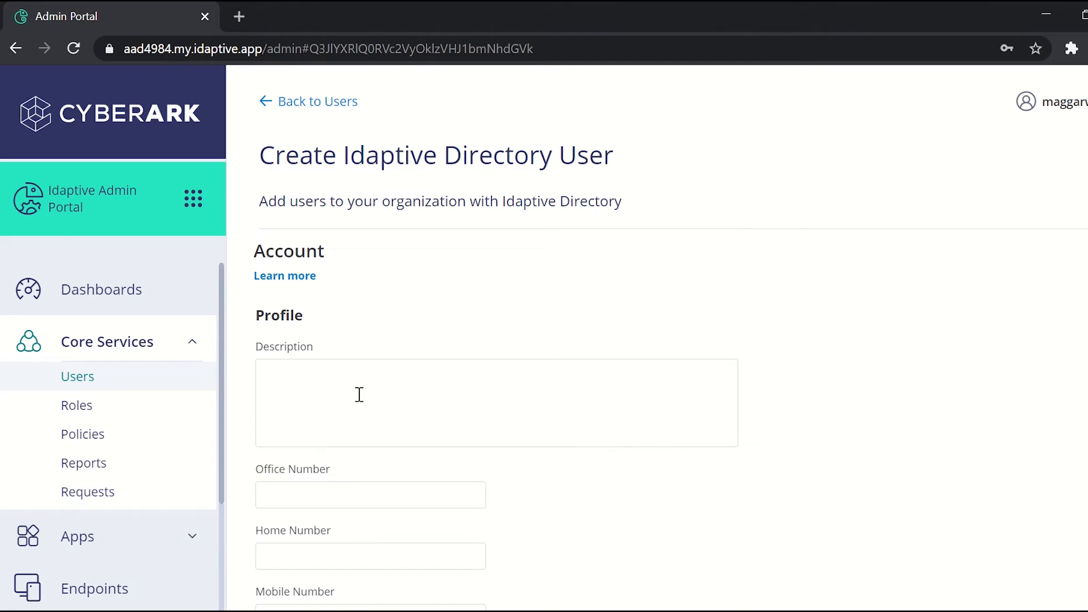
scroll(359, 394, "down", 3)
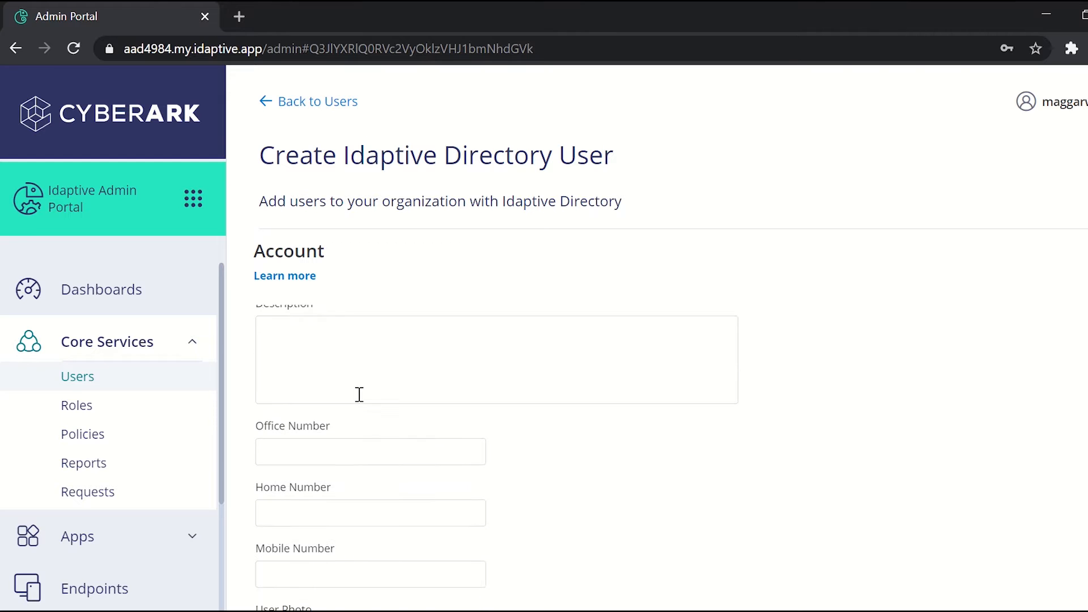
scroll(362, 402, "down", 4)
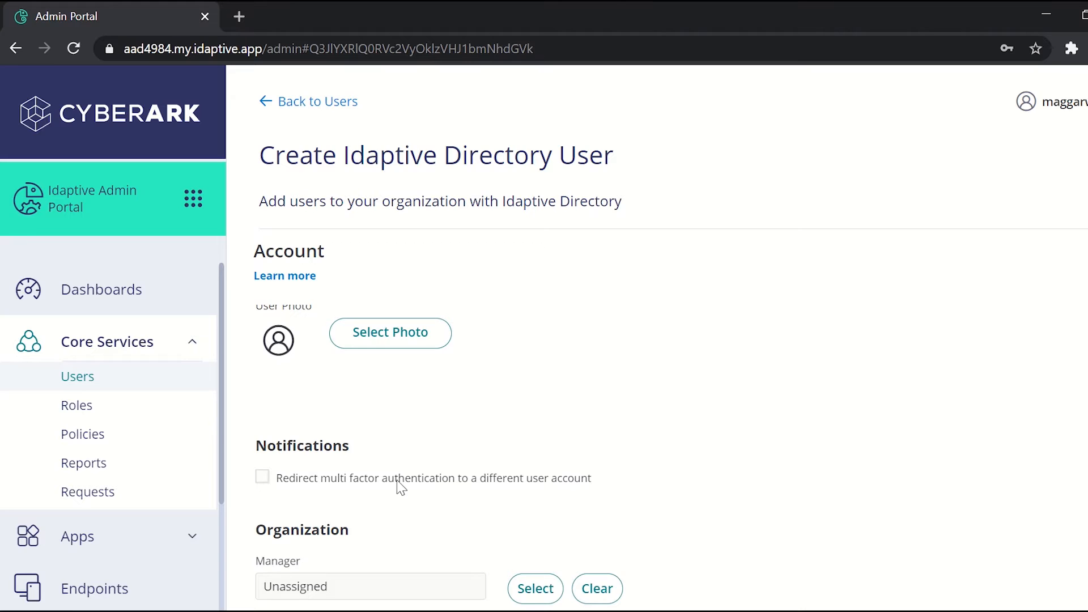
scroll(401, 485, "down", 2)
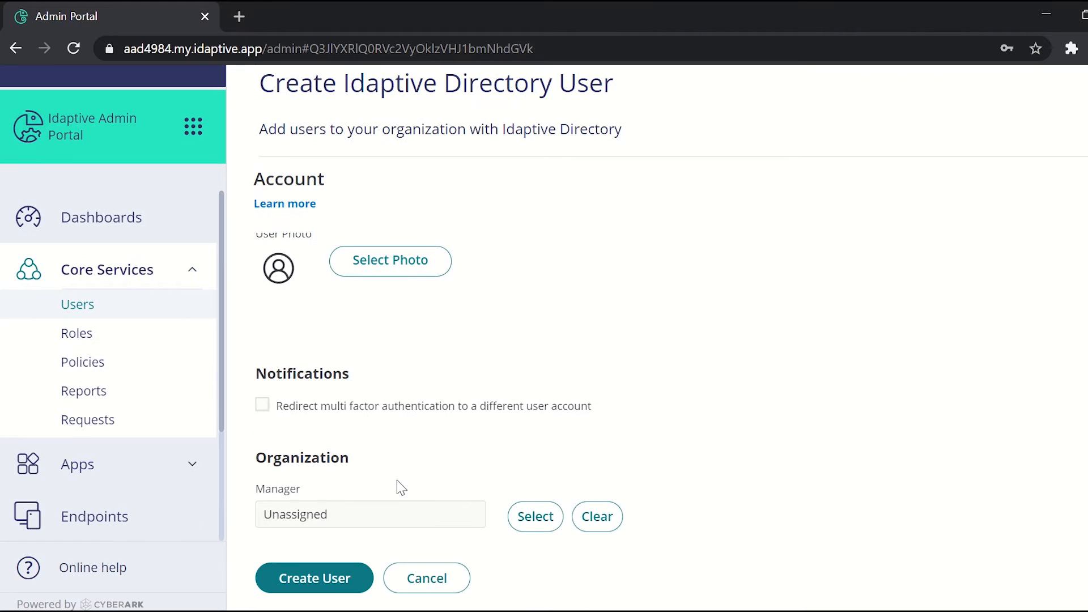
left_click(328, 594)
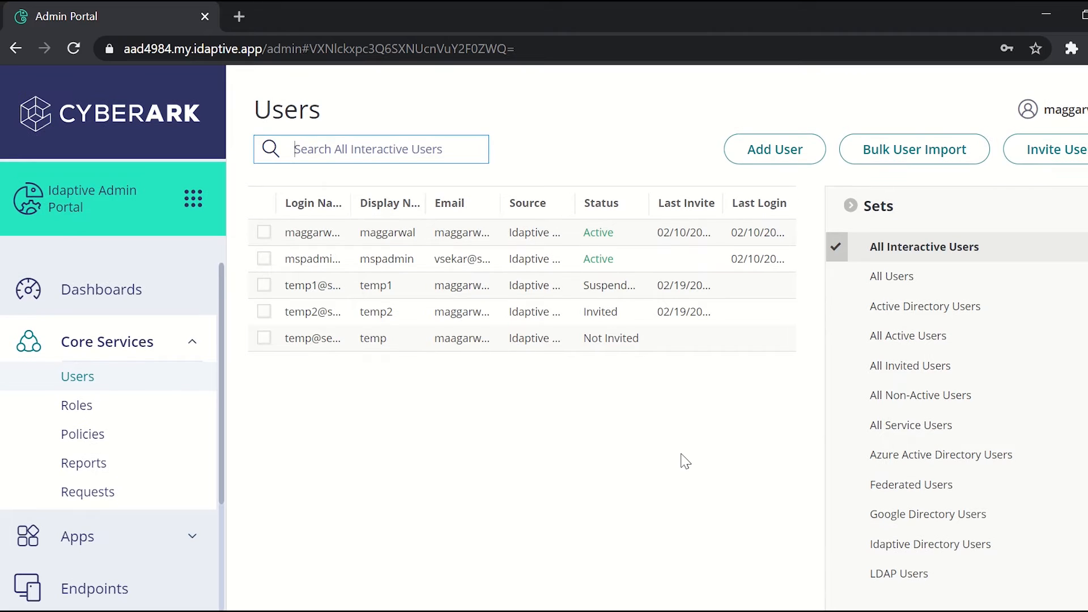
- Collapse the Sets panel to see temp's full row, listed as Not Invited
left_click(850, 206)
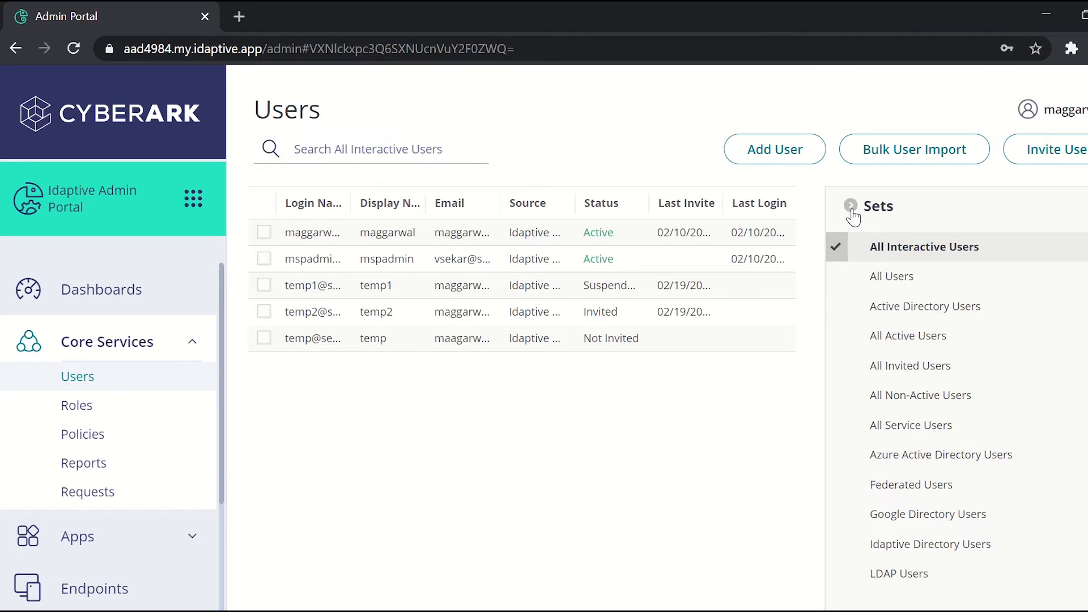
scroll(640, 417, "down", 2)
scroll(640, 413, "up", 2)
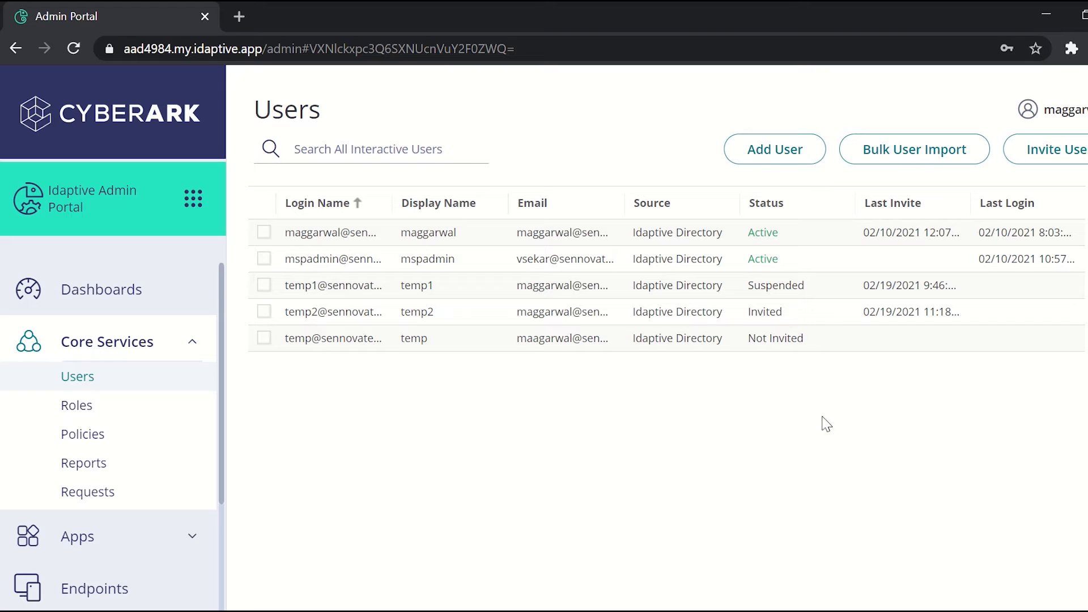
left_click(894, 155)
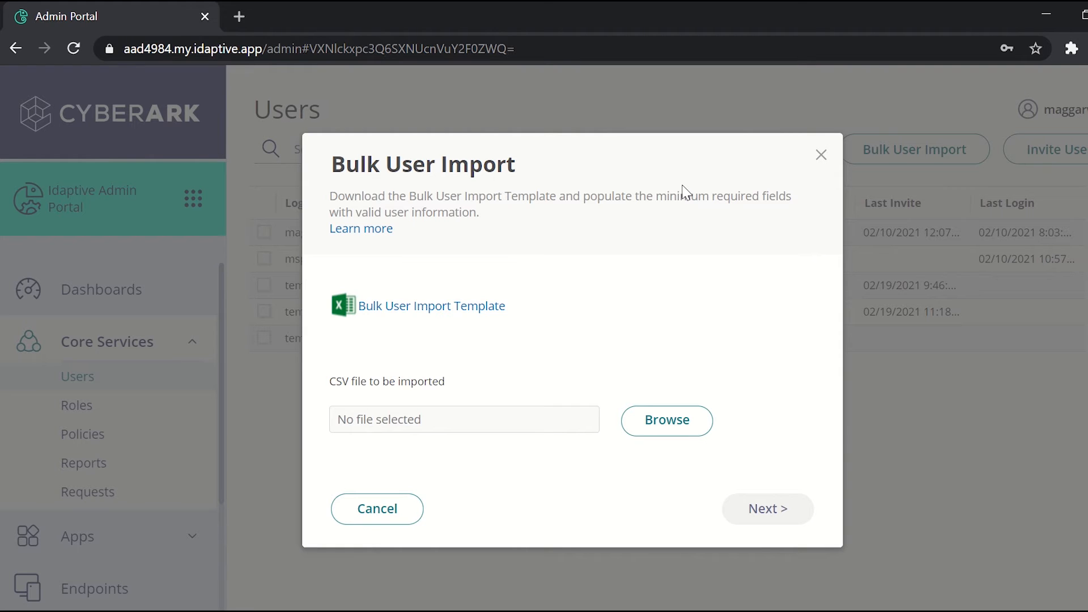
left_click(821, 161)
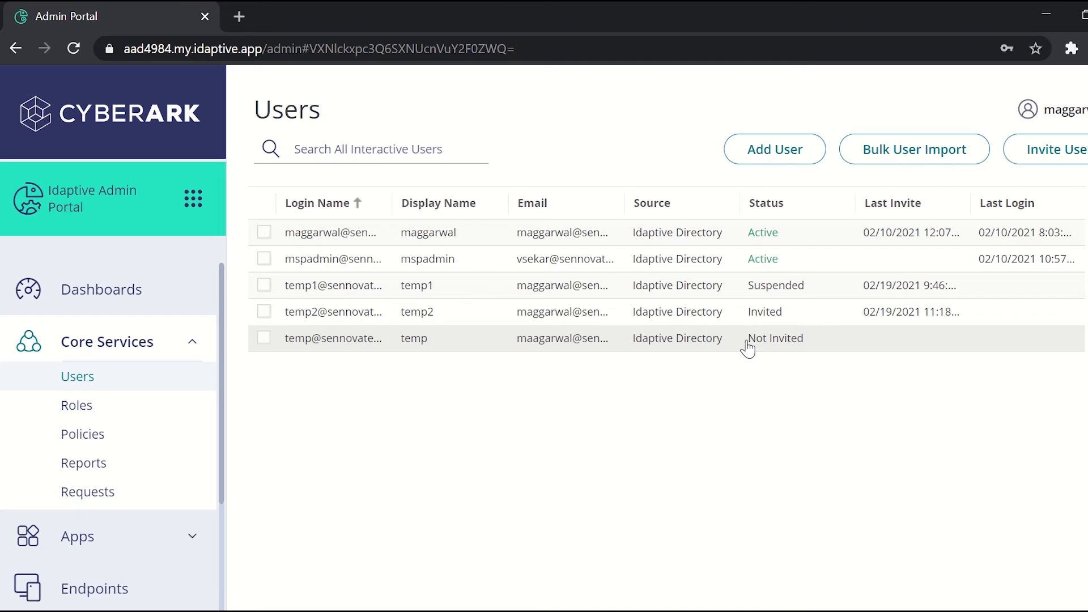
- In temp's details, enable Send email invite for user portal setup and save
left_click(436, 343)
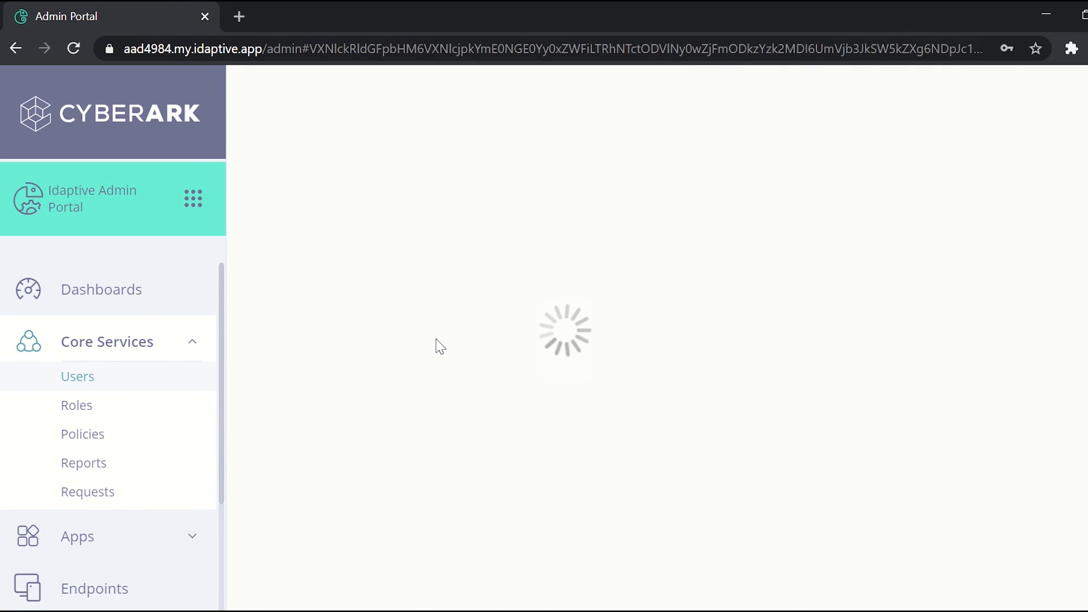
scroll(608, 423, "down", 4)
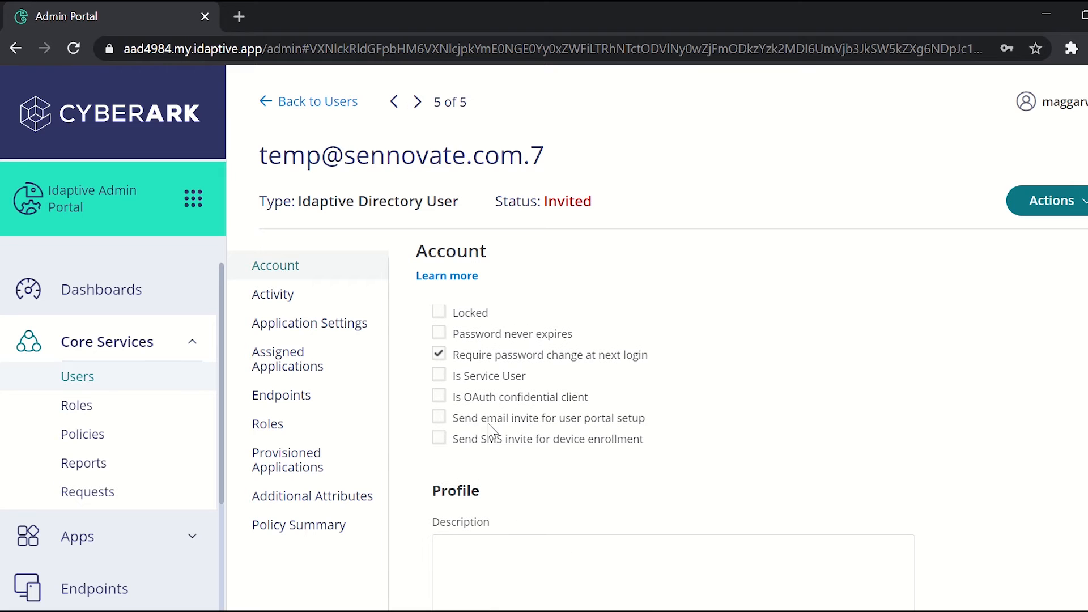
left_click(440, 417)
scroll(575, 488, "down", 8)
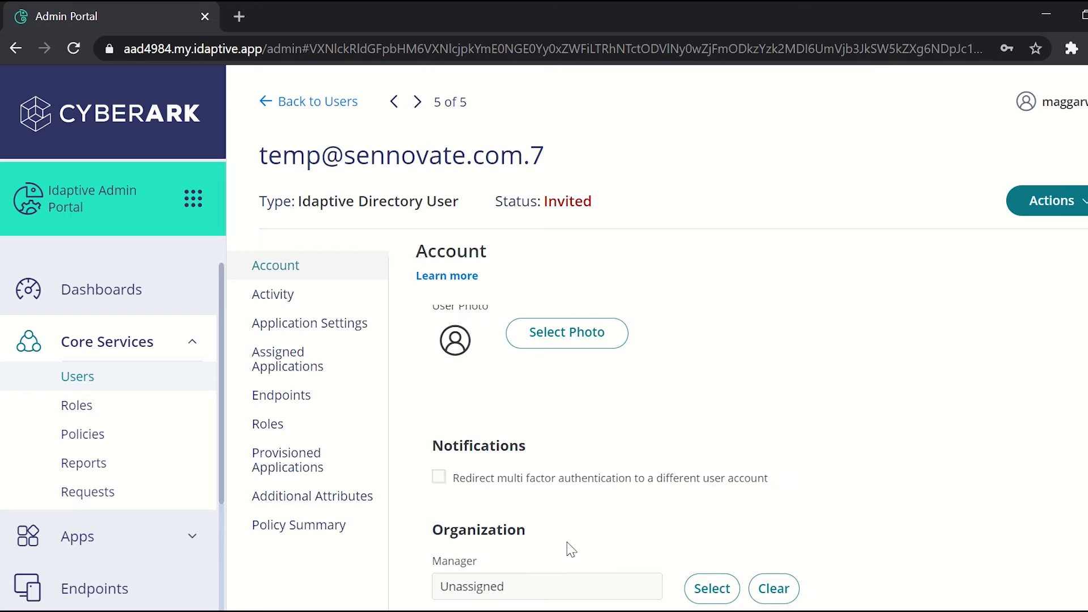
scroll(570, 548, "down", 1)
left_click(462, 577)
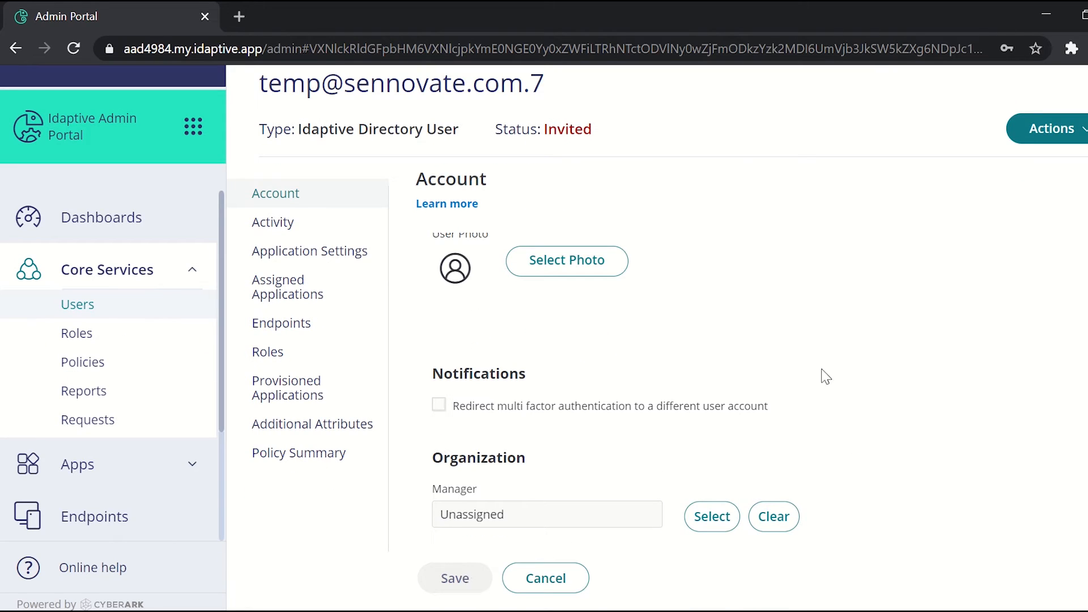
scroll(822, 377, "up", 8)
scroll(575, 208, "up", 1)
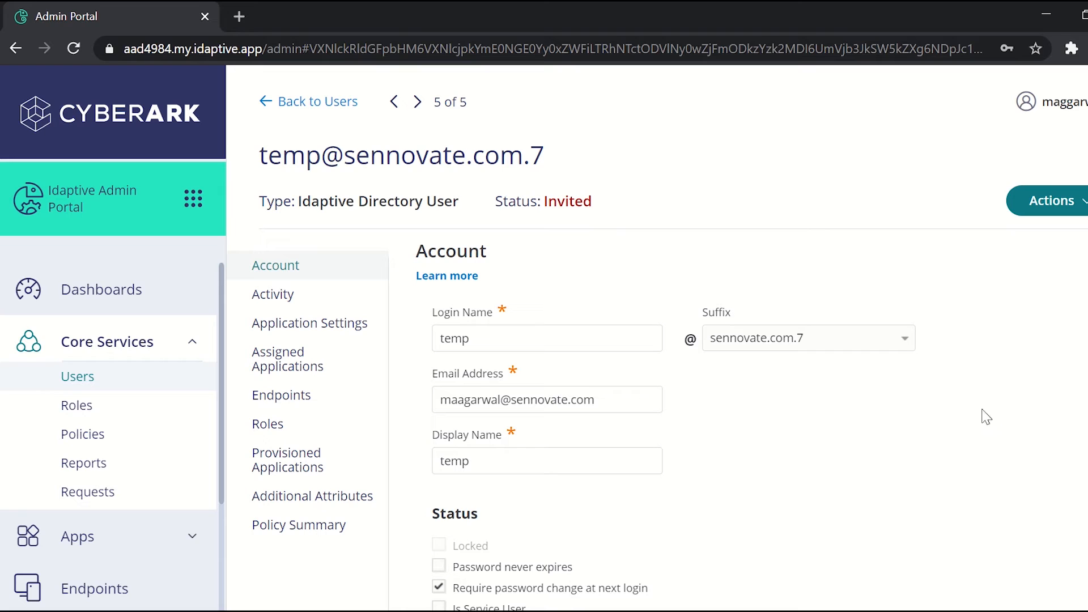
- Send temp another user portal setup e-mail invite from Actions and confirm
left_click(1034, 212)
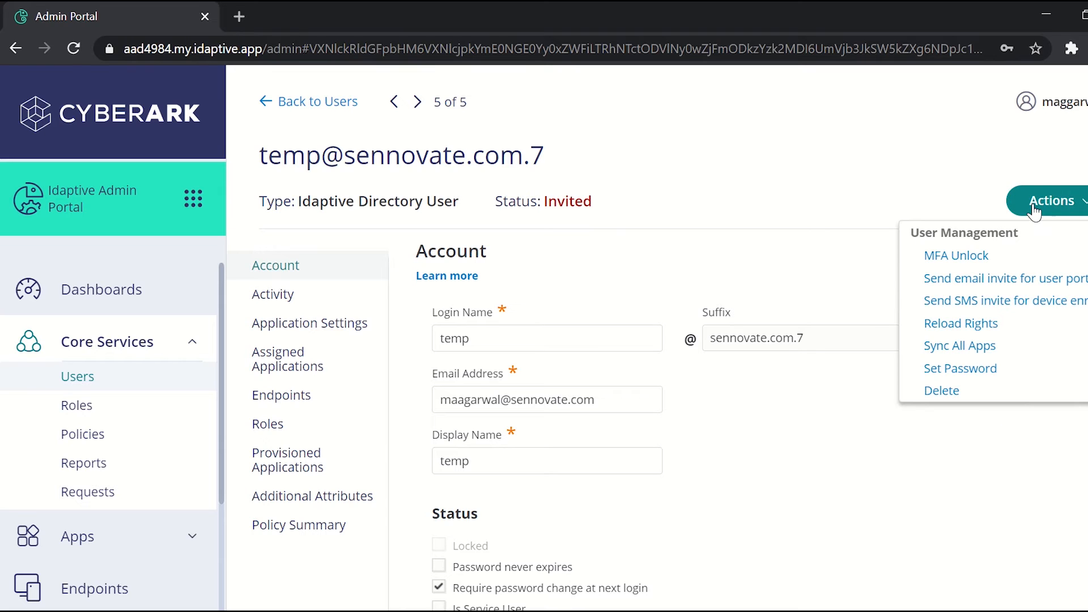
left_click(941, 281)
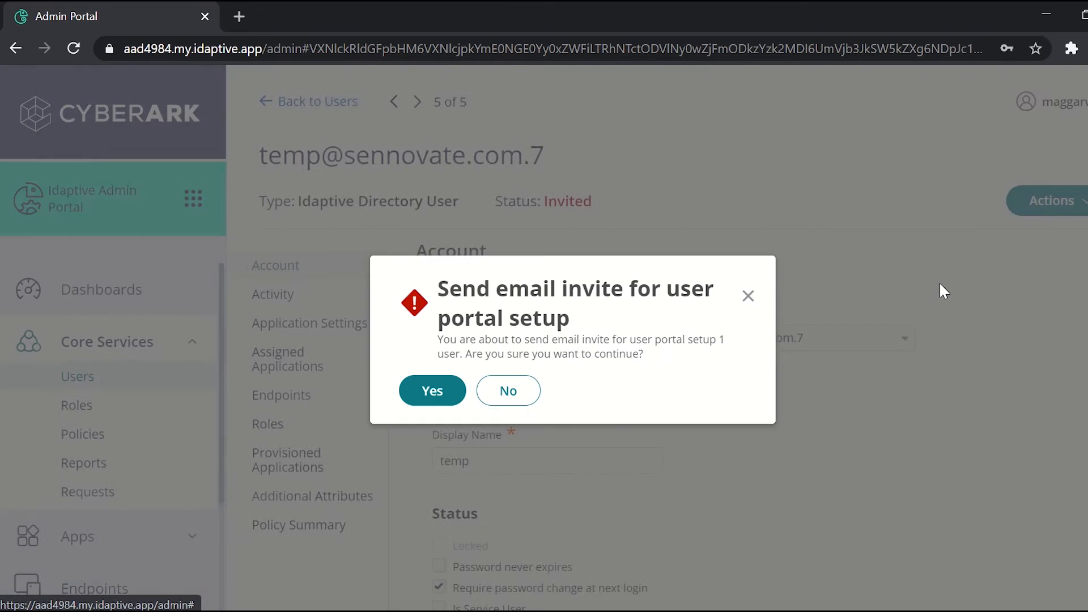
left_click(430, 392)
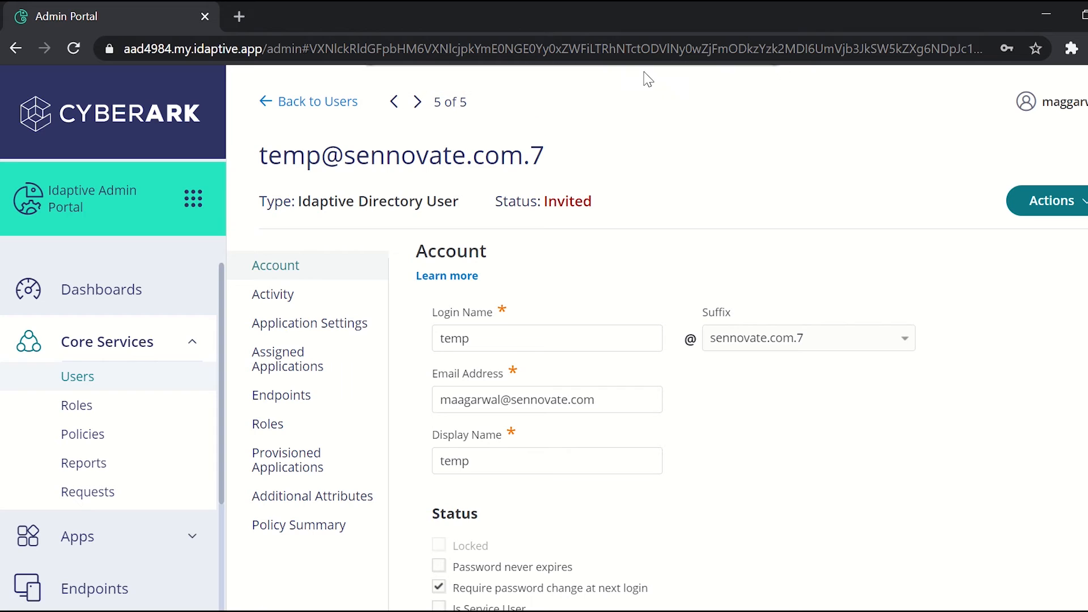
- Give user temp2 a new Generated password via Actions > Set Password, copy it, and save
left_click(299, 109)
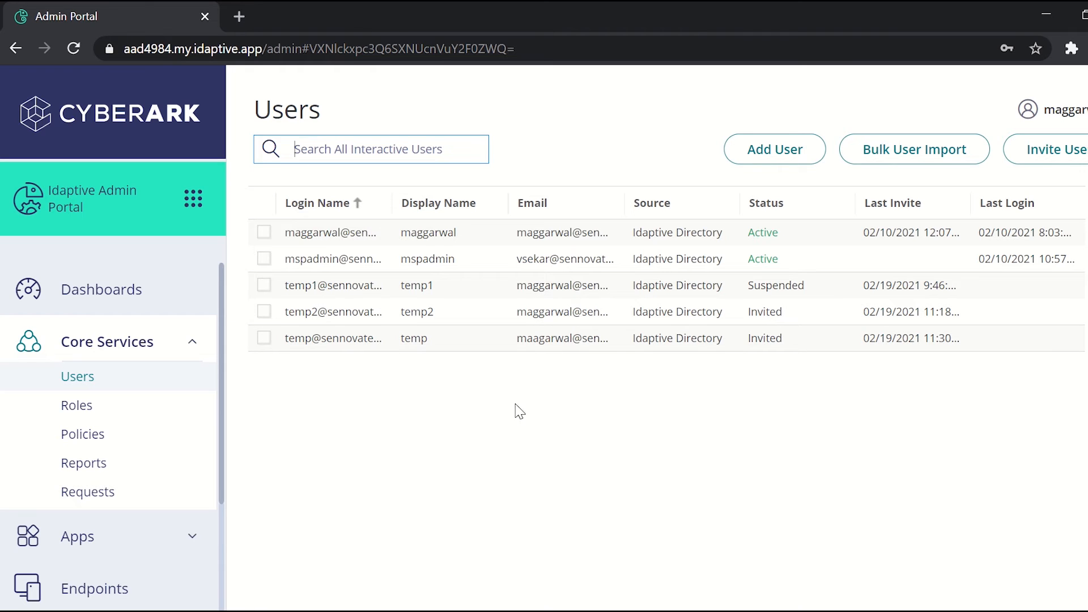
left_click(424, 324)
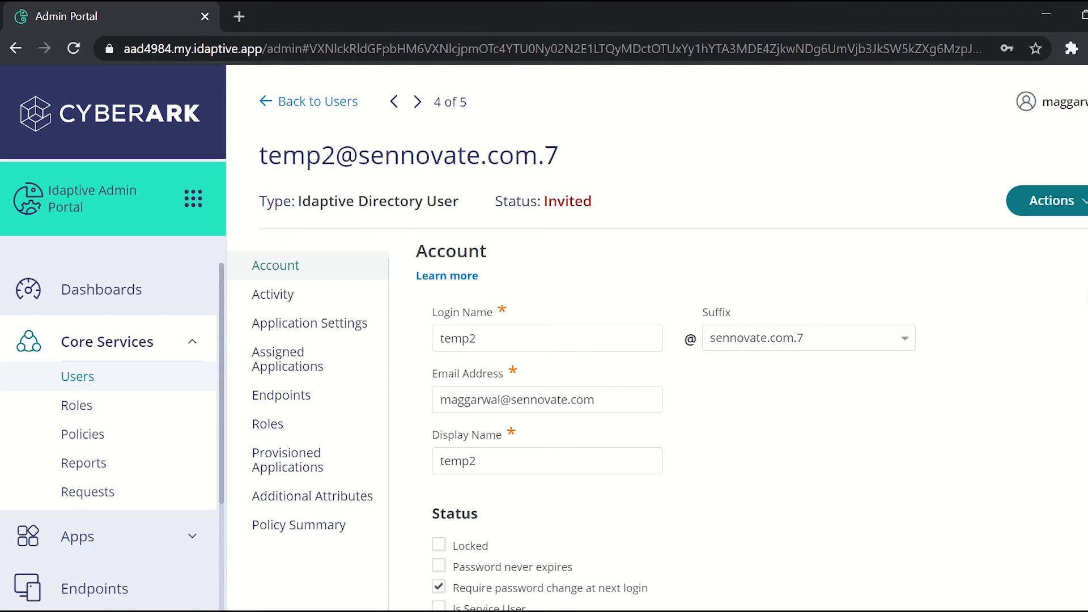
left_click(1080, 205)
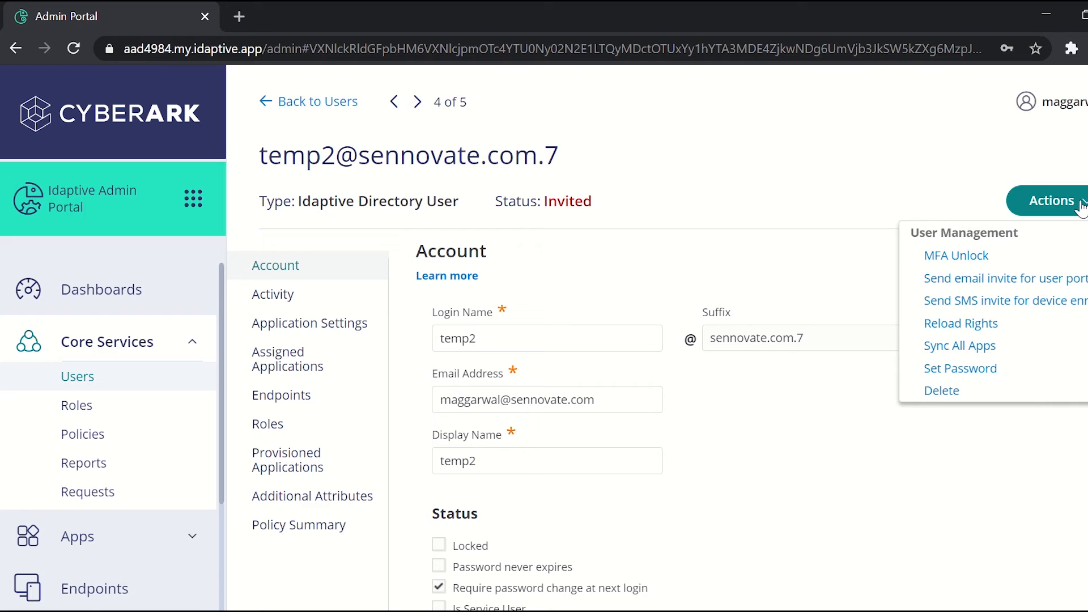
left_click(949, 370)
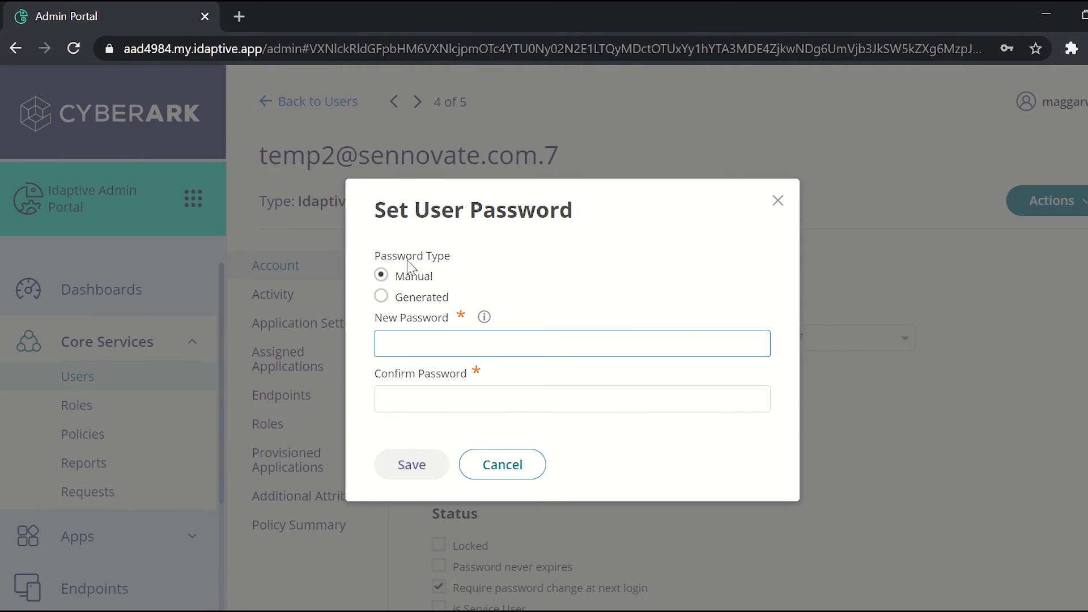
left_click(413, 305)
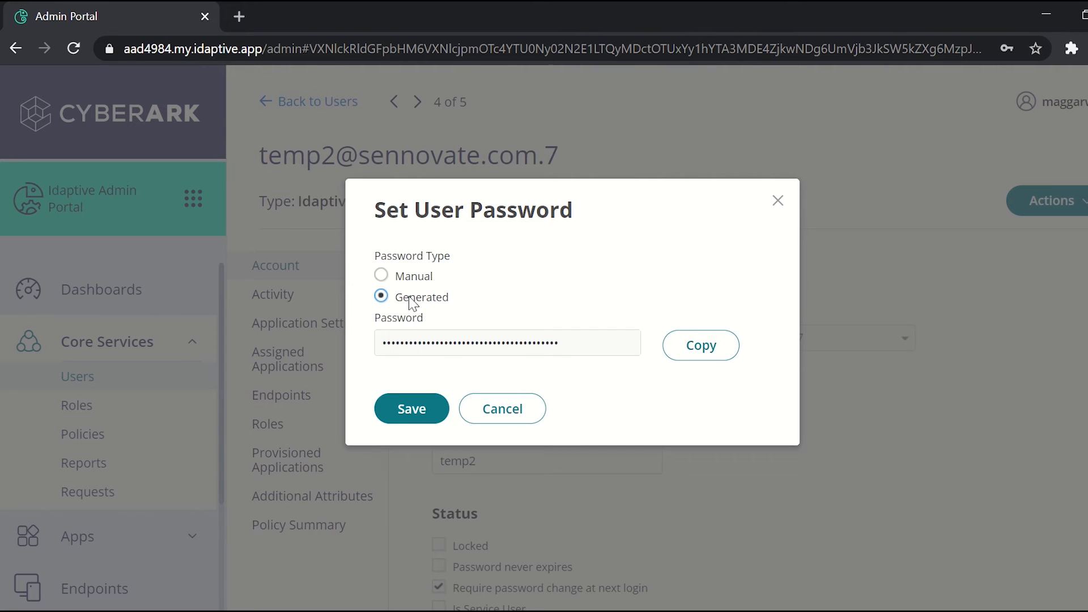
left_click(726, 353)
left_click(414, 416)
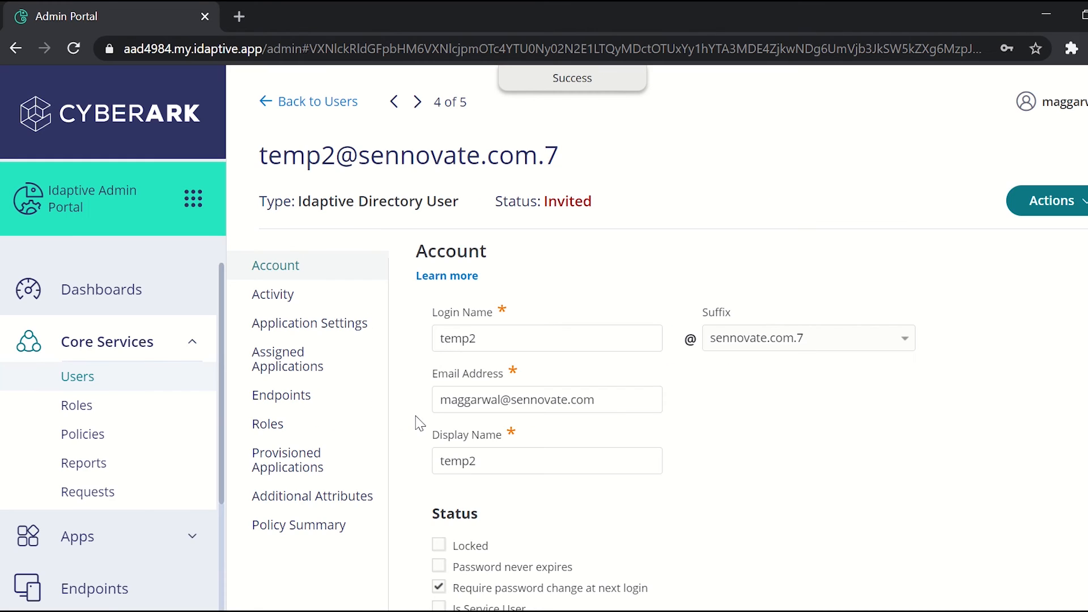
- Unlock user temp1 by clearing Locked, save, and return to the Users list
left_click(305, 102)
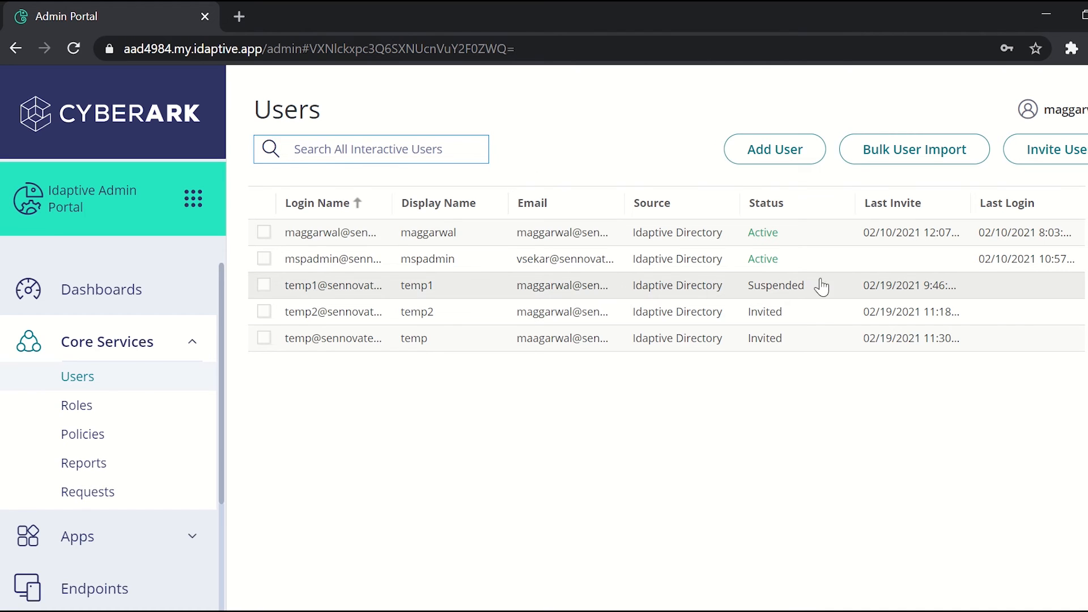
left_click(447, 287)
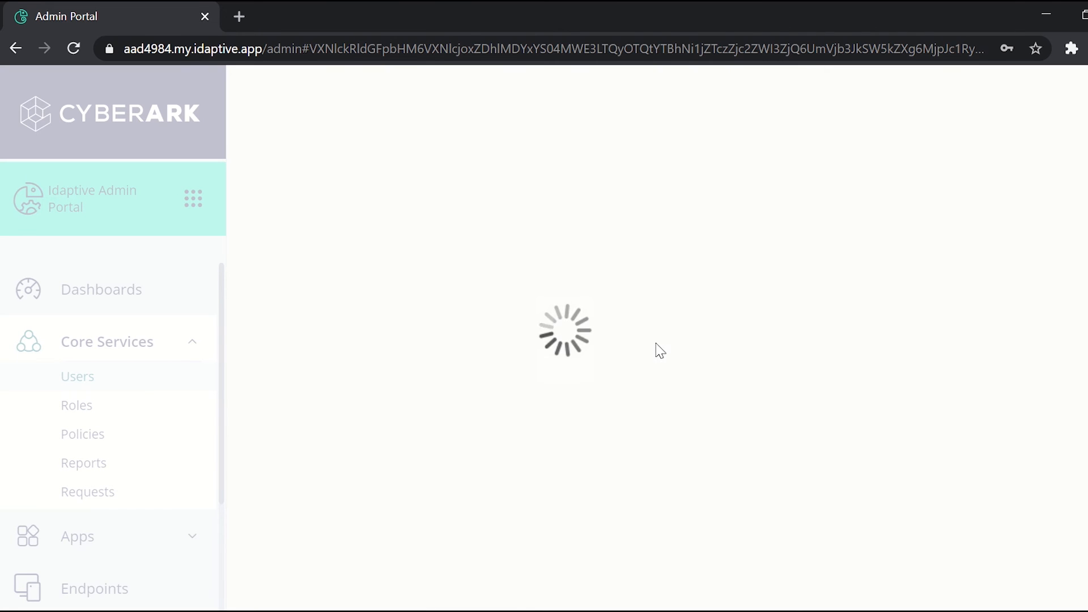
scroll(660, 350, "down", 3)
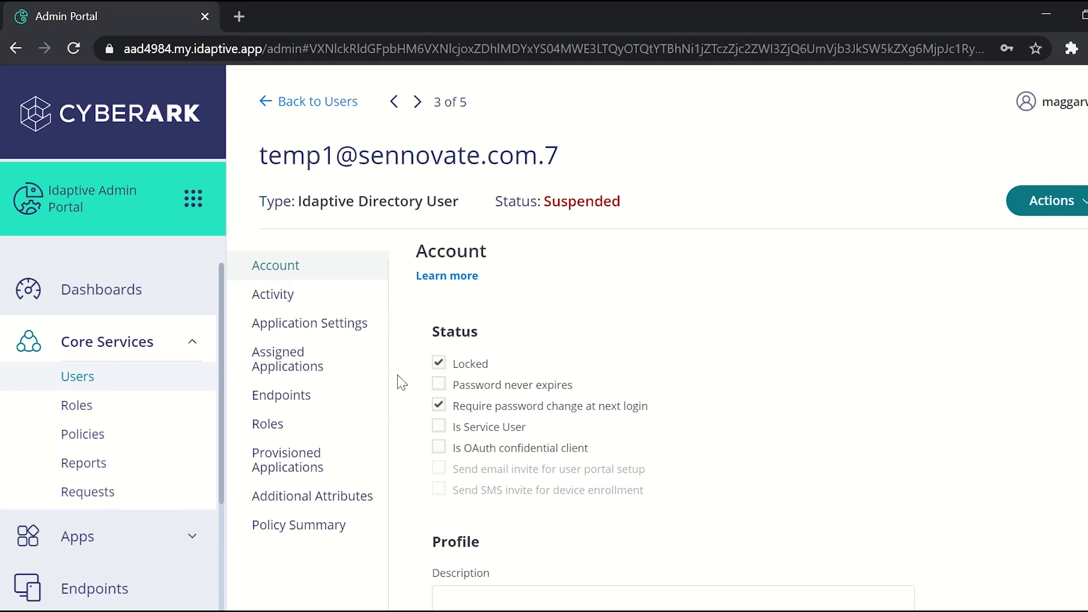
left_click(441, 368)
scroll(696, 452, "down", 2)
scroll(696, 453, "down", 8)
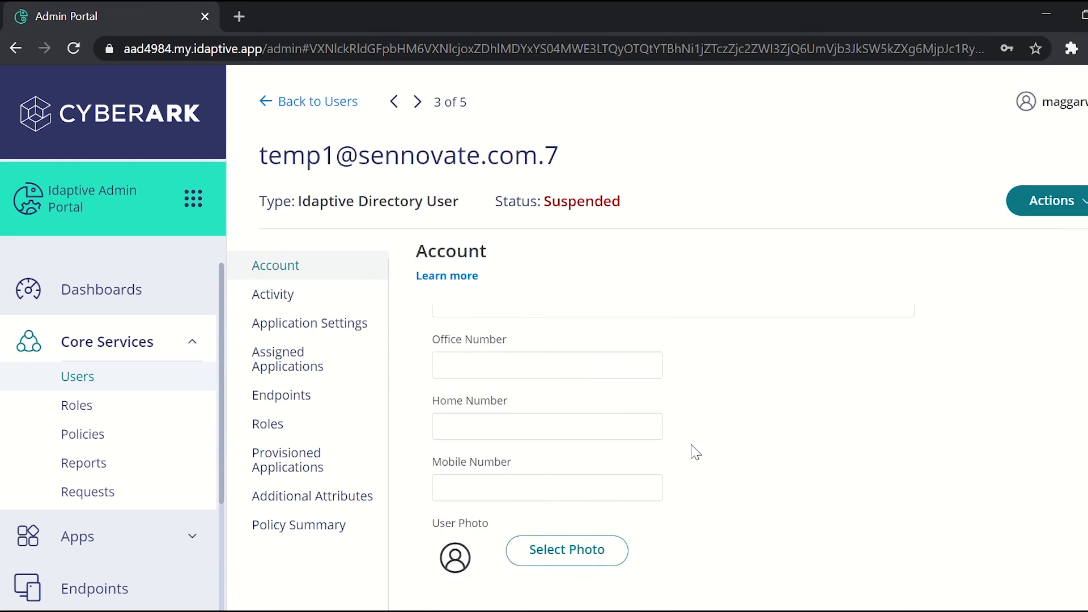
scroll(668, 488, "down", 2)
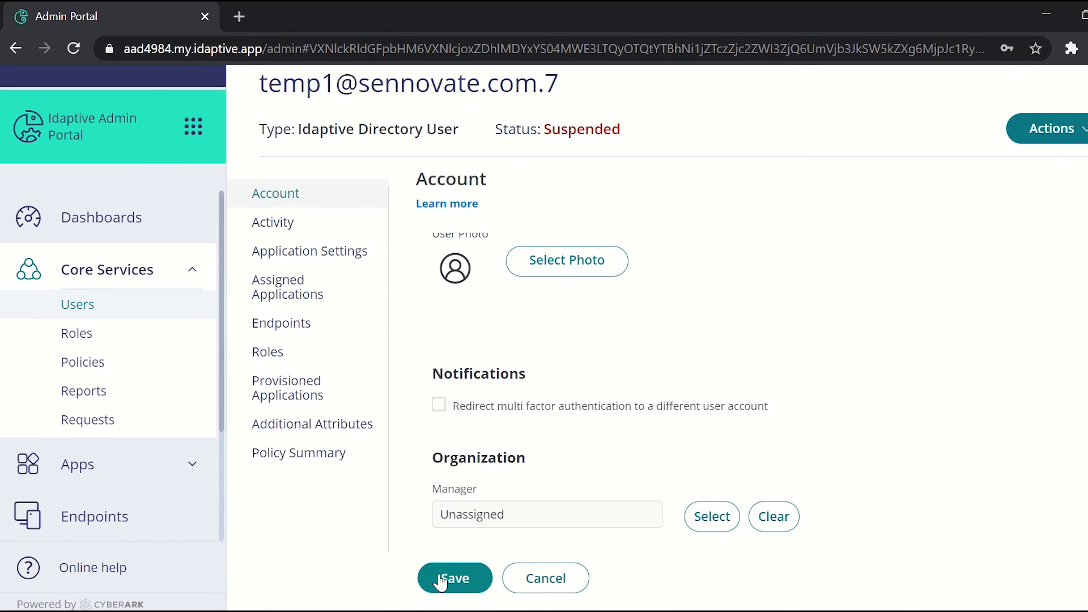
left_click(448, 580)
scroll(703, 324, "up", 10)
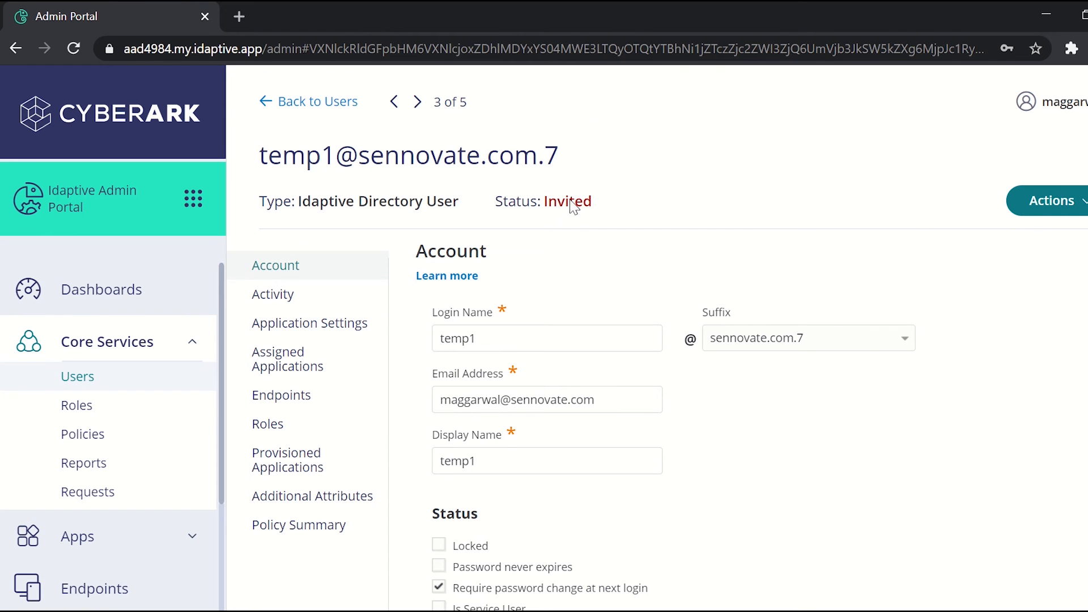
left_click(330, 105)
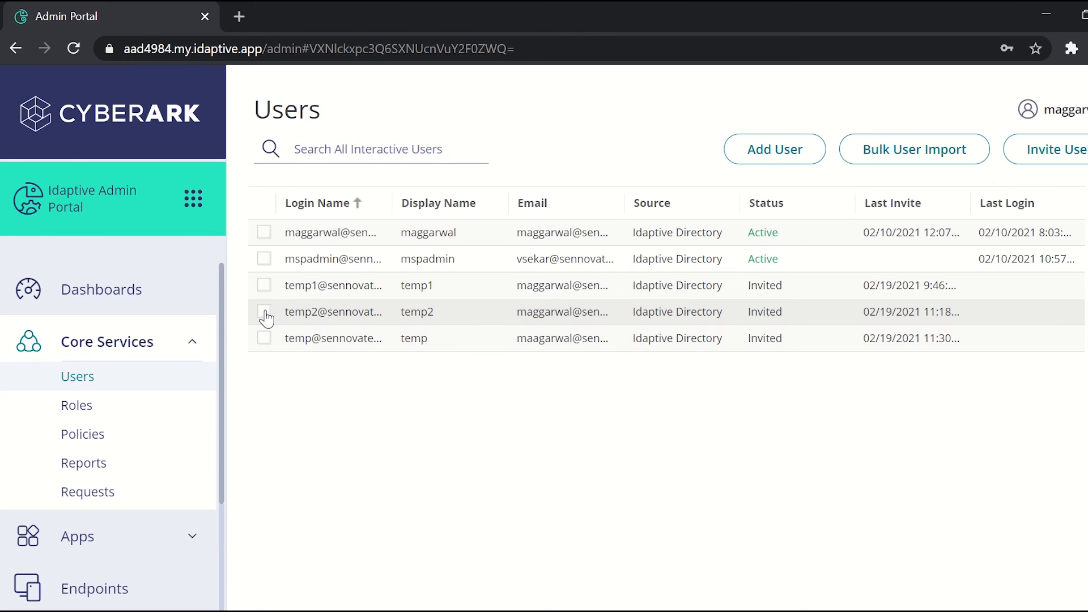
- Select temp2 and delete it via Actions > Delete, confirming with Yes
left_click(266, 312)
left_click(329, 162)
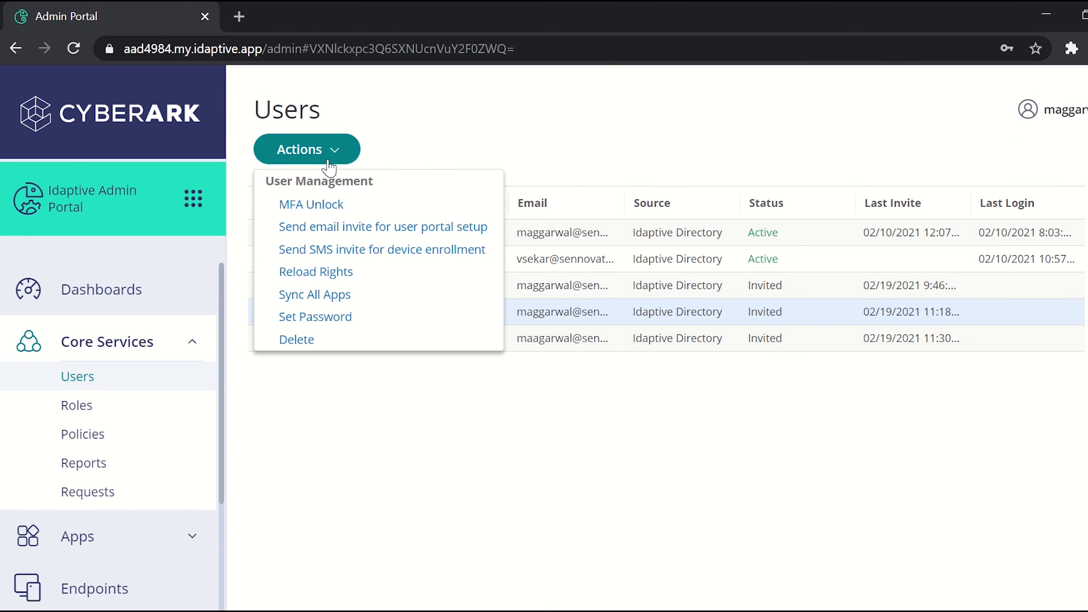
left_click(298, 340)
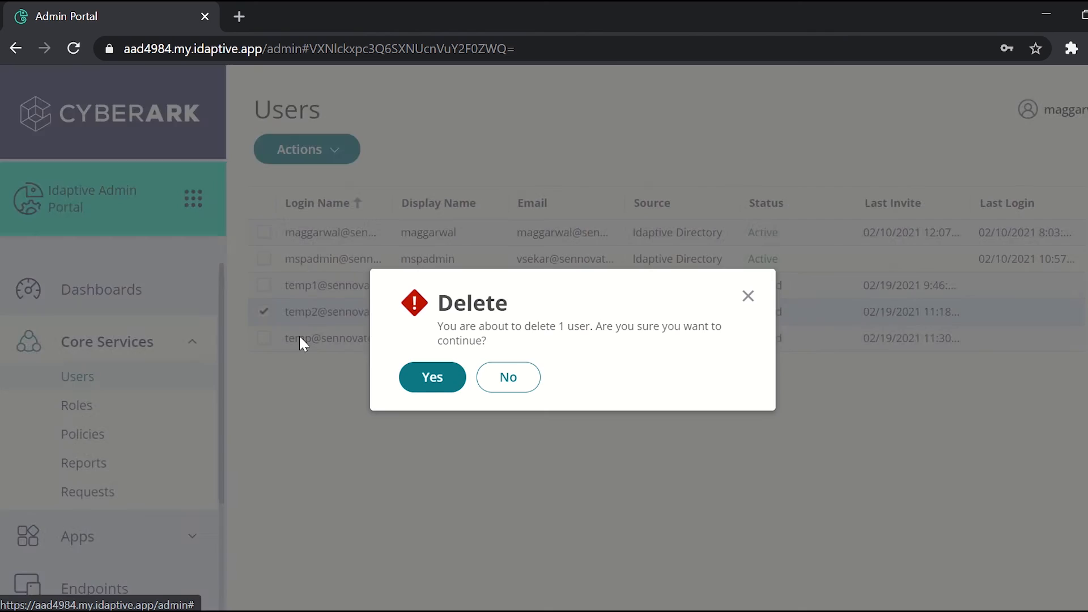
left_click(430, 379)
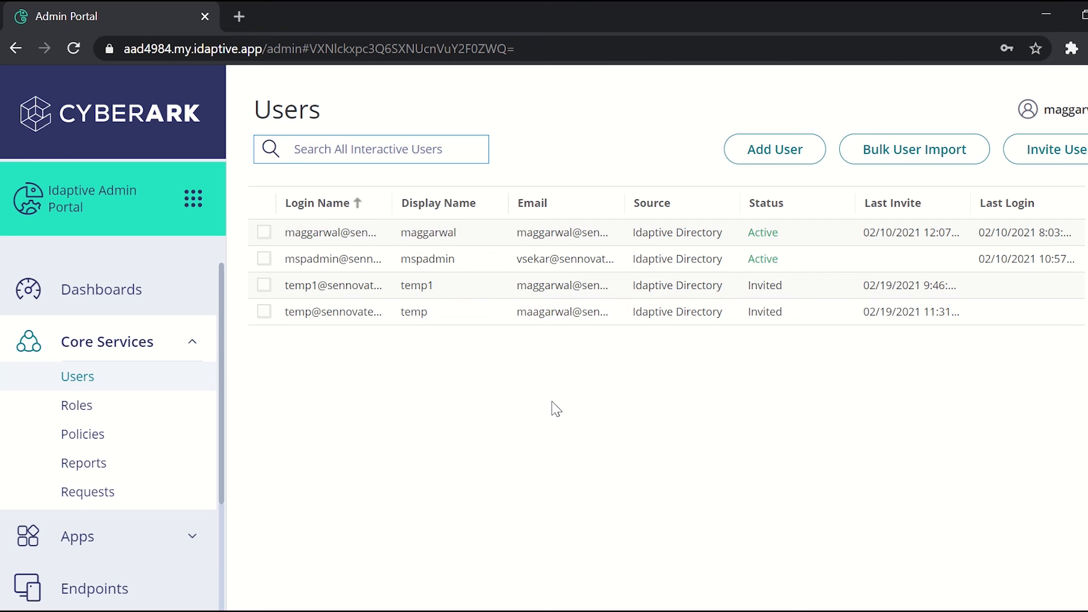
- Switch to the User Portal and view the Account's authentication factors
left_click(193, 199)
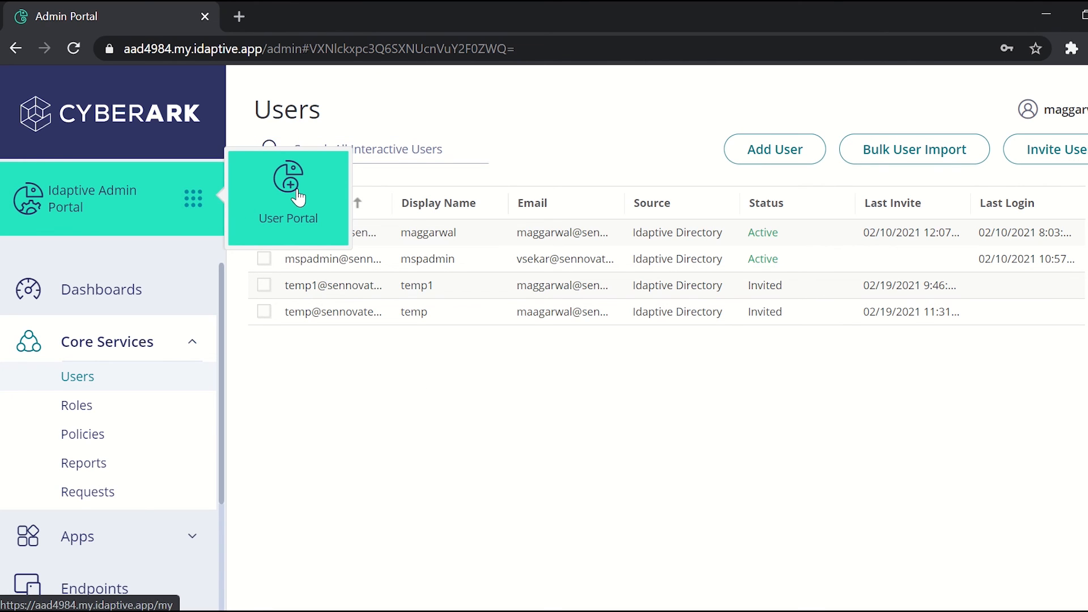
left_click(299, 198)
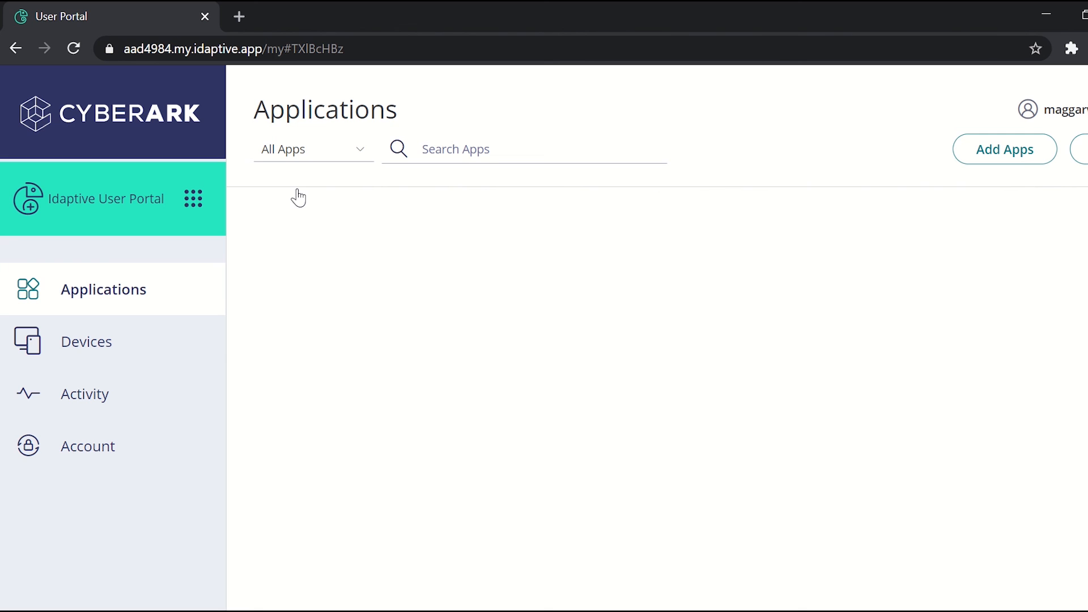
left_click(116, 457)
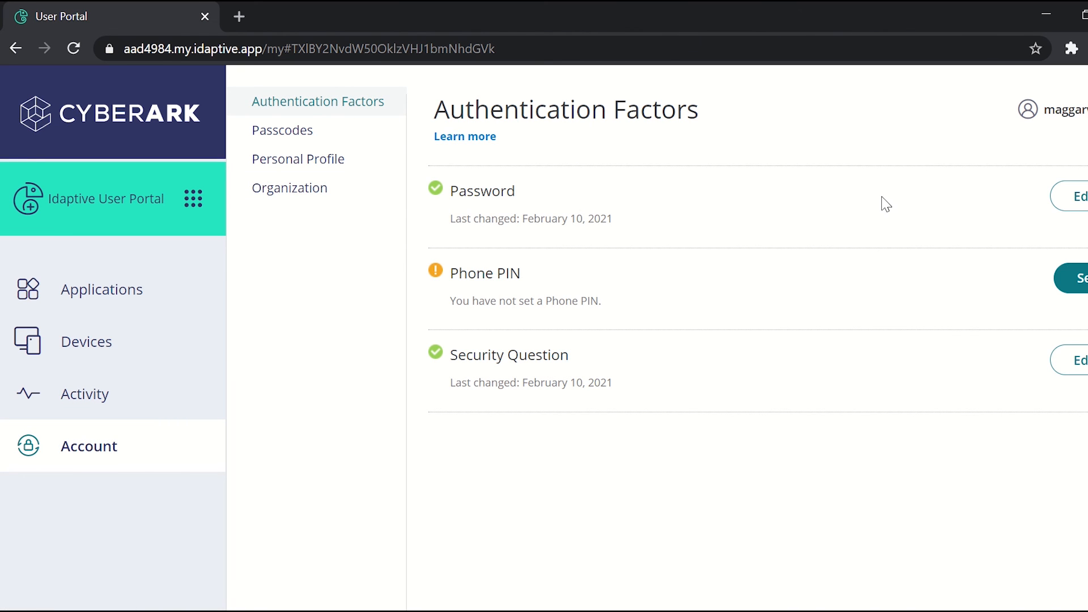
left_click(1073, 196)
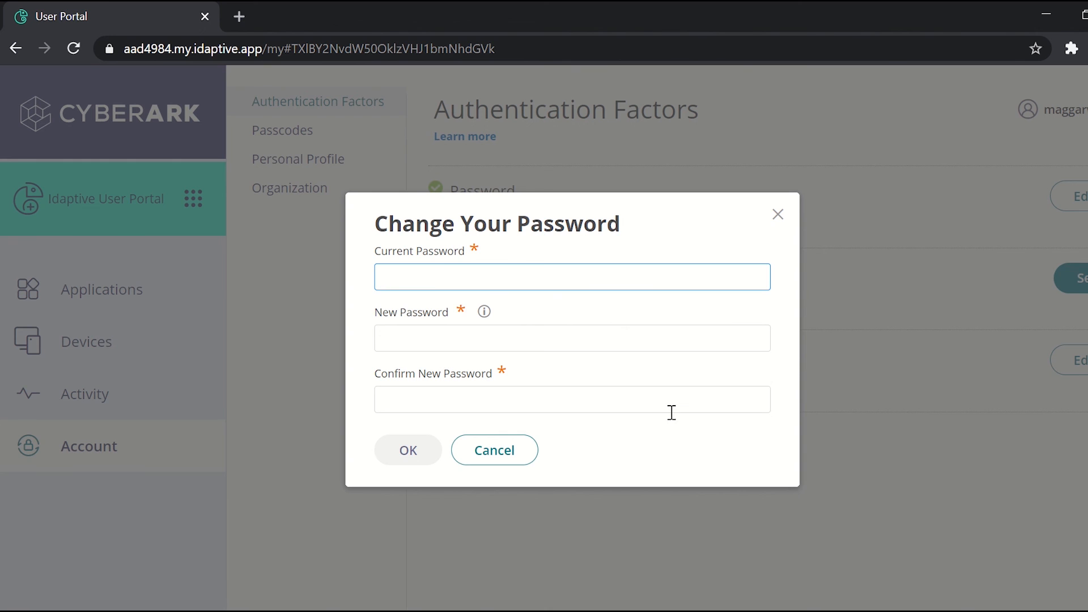
left_click(779, 222)
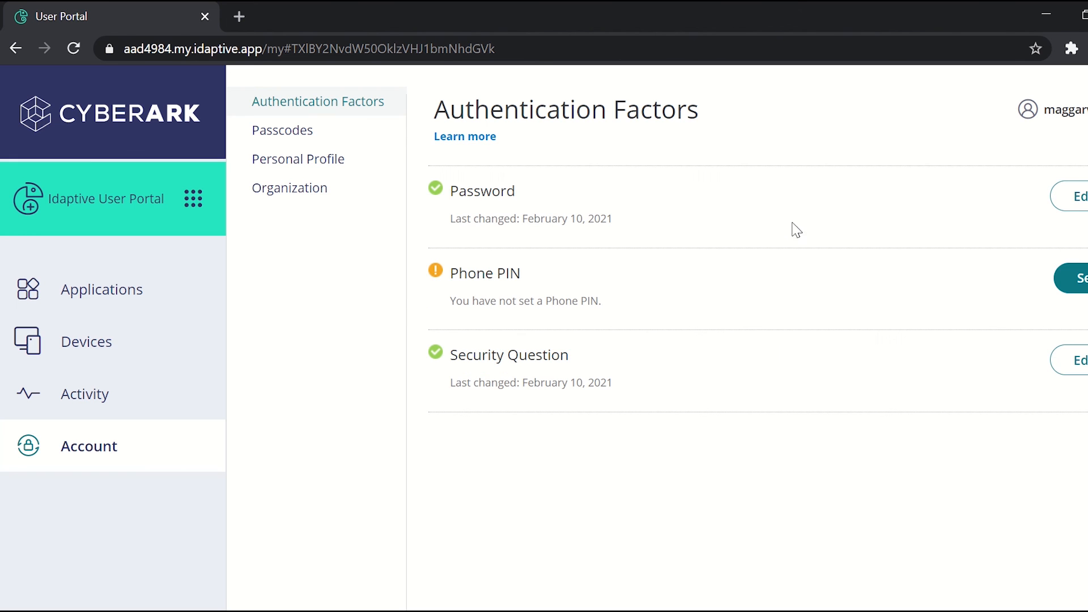
left_click(1066, 282)
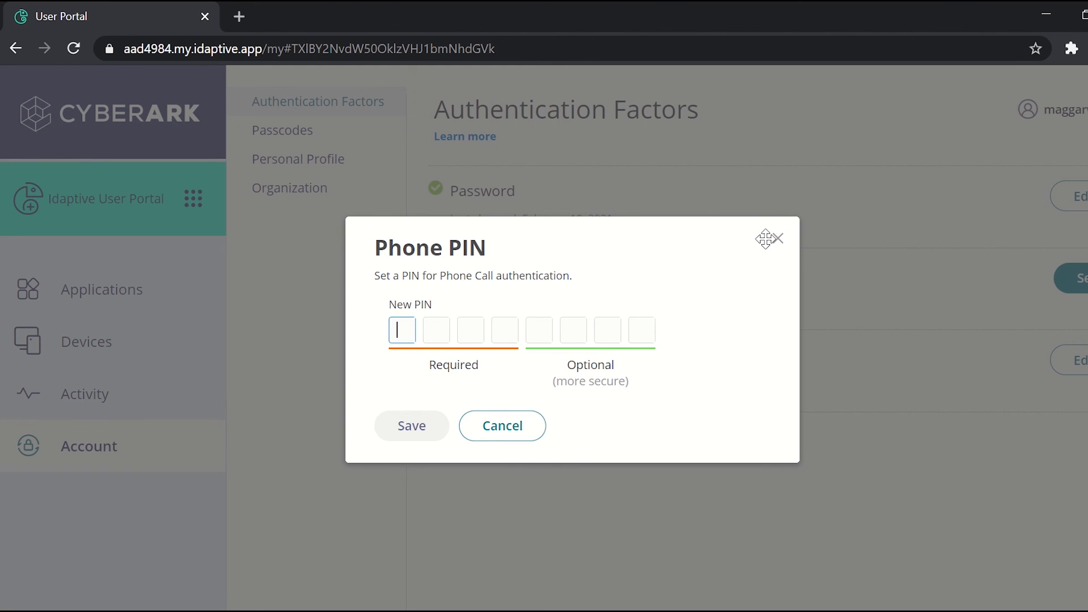
left_click(781, 245)
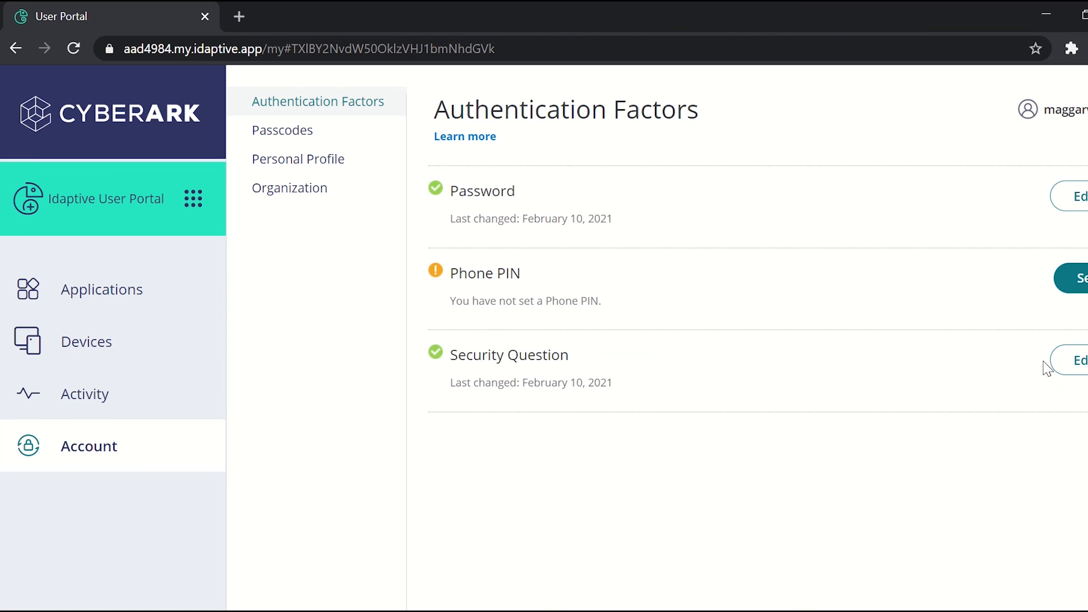
left_click(1079, 374)
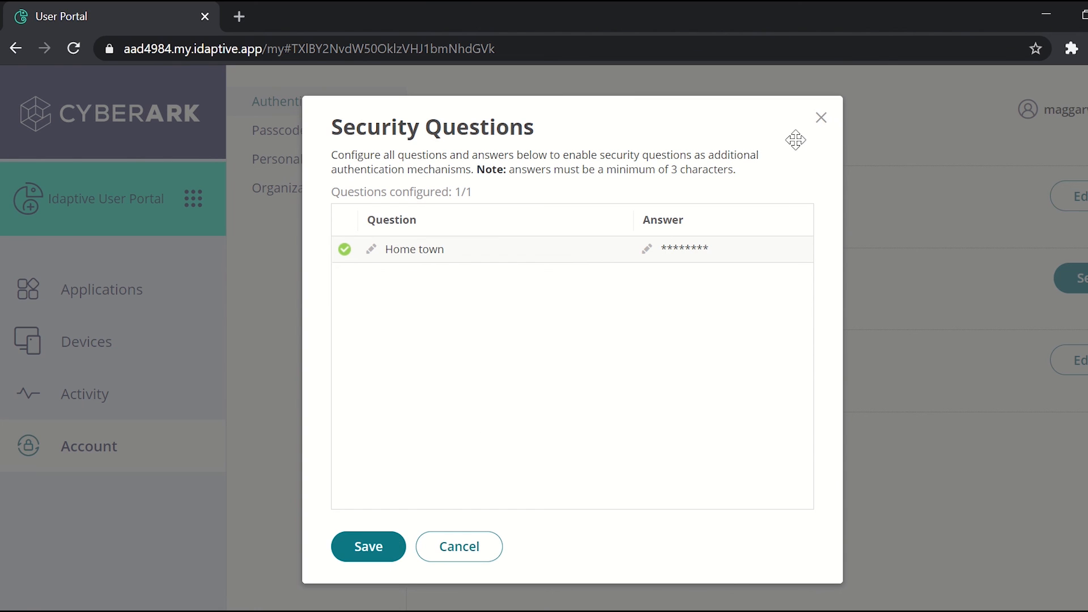
left_click(822, 117)
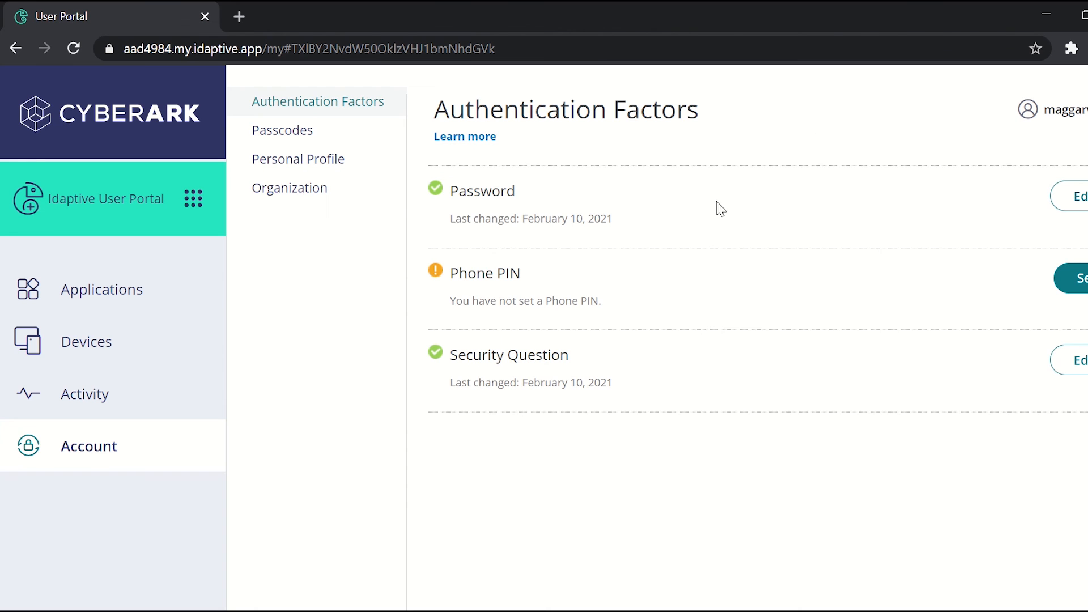